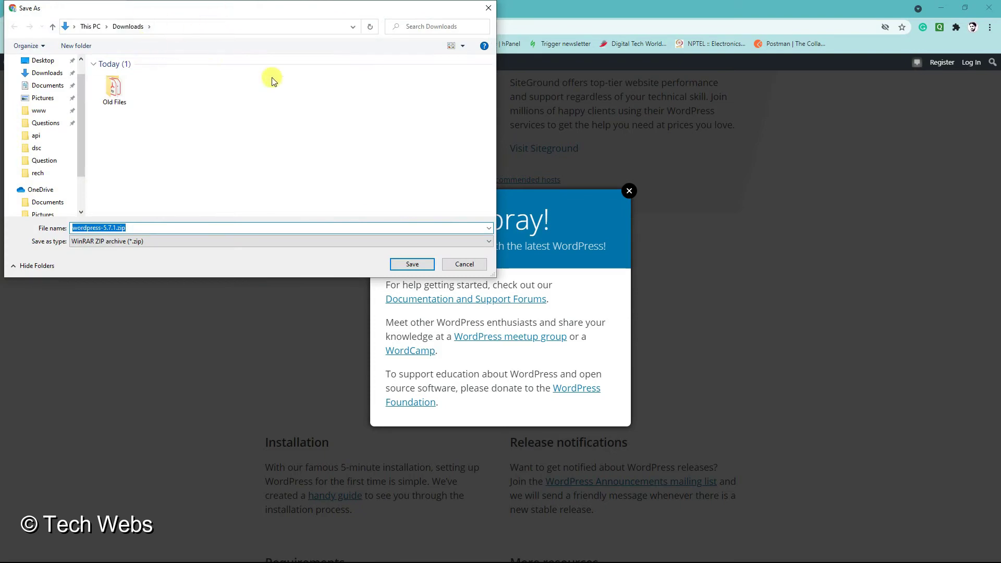
- Save wordpress-5.7.1.zip to Downloads and show it in its folder in File Explorer
click(410, 264)
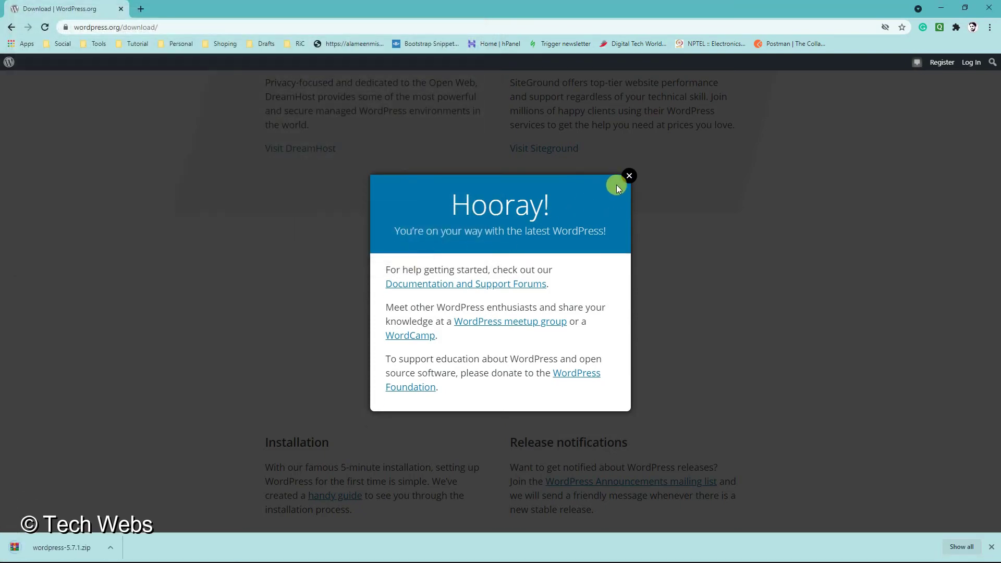
click(629, 176)
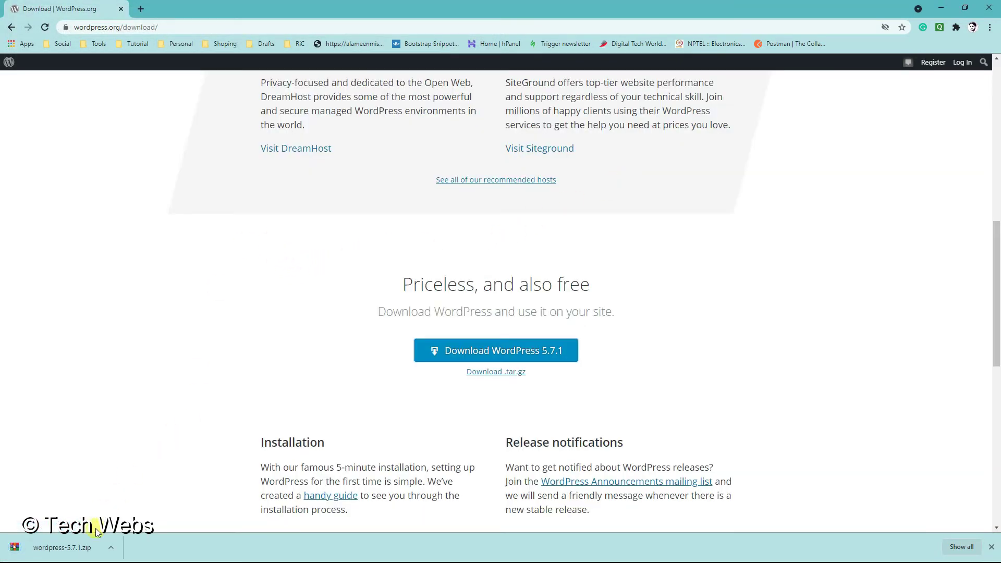
click(111, 548)
click(142, 510)
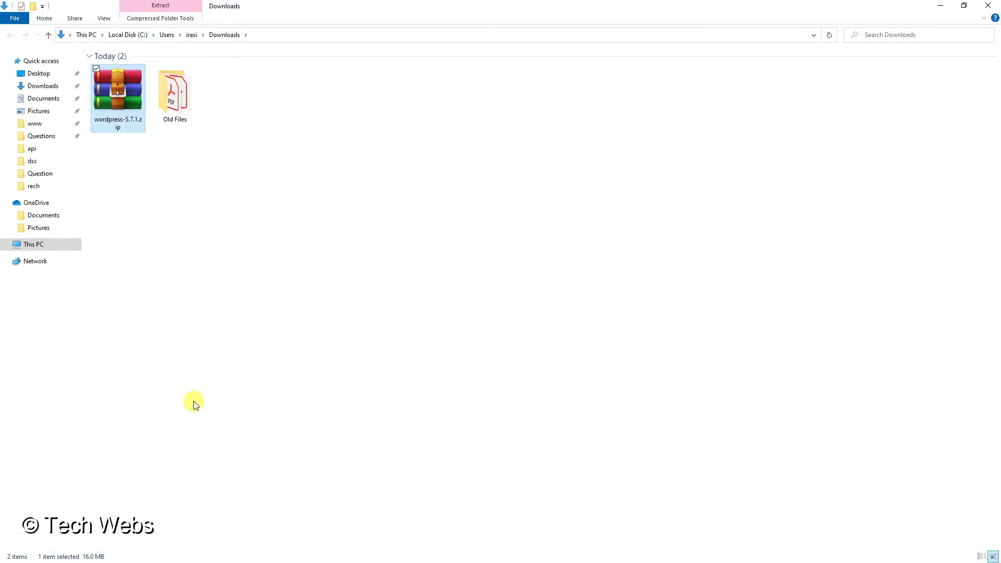
- Extract the WordPress zip in Downloads and select all files inside the wordpress folder
right_click(193, 239)
click(141, 119)
right_click(114, 97)
click(138, 136)
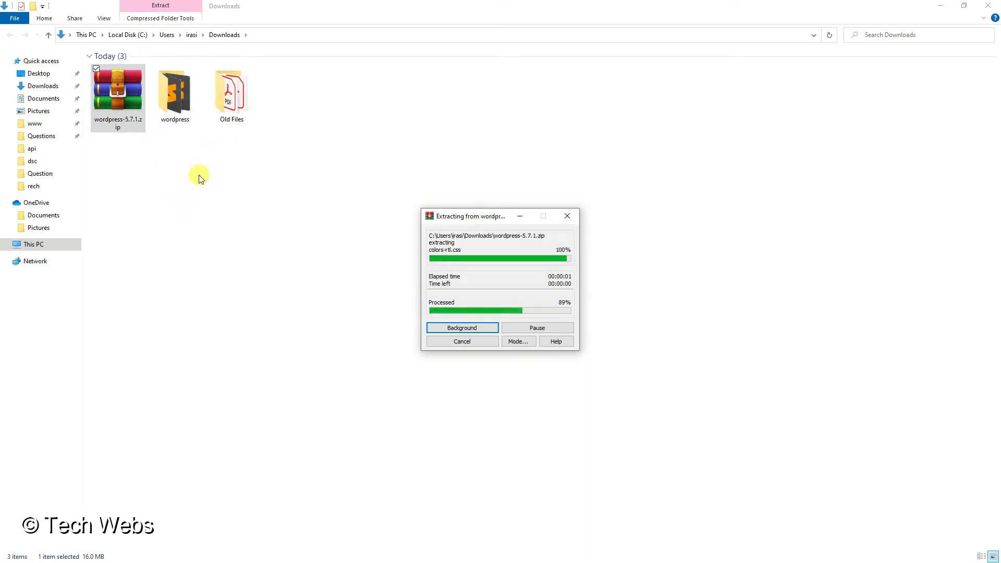
click(178, 101)
double_click(179, 102)
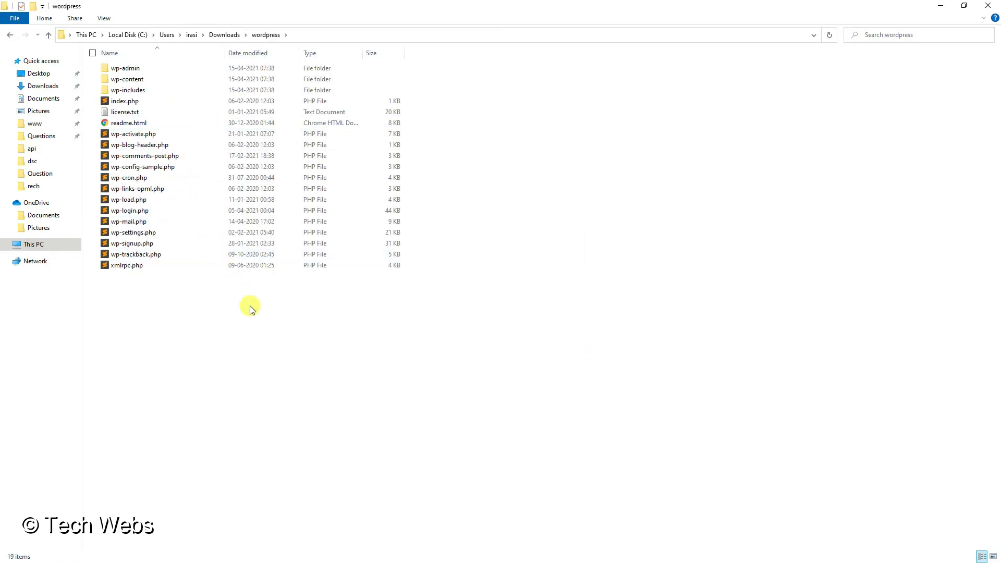
key(ctrl+a)
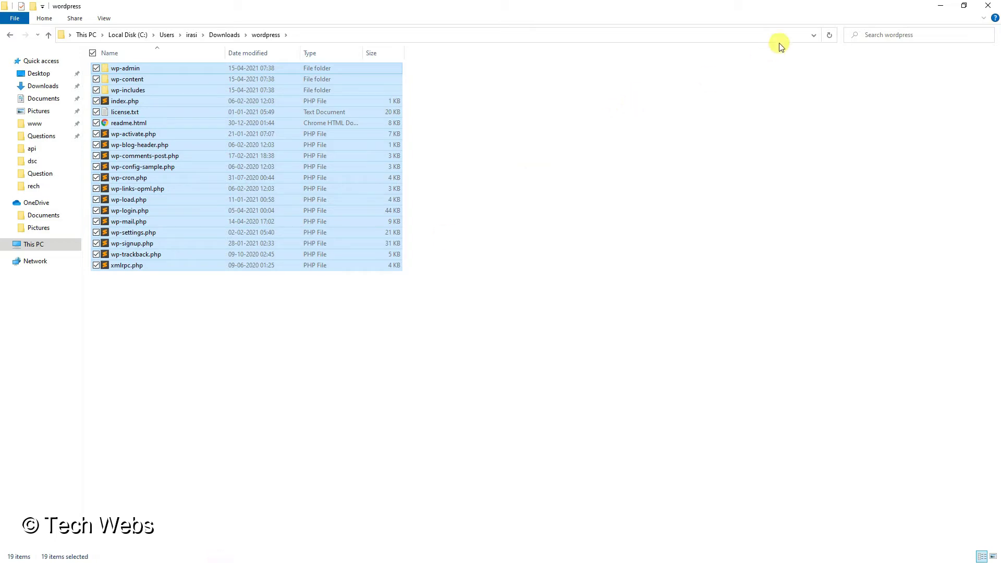
- Paste the copied WordPress files into the empty C:\wamp64\www\wp folder
click(943, 10)
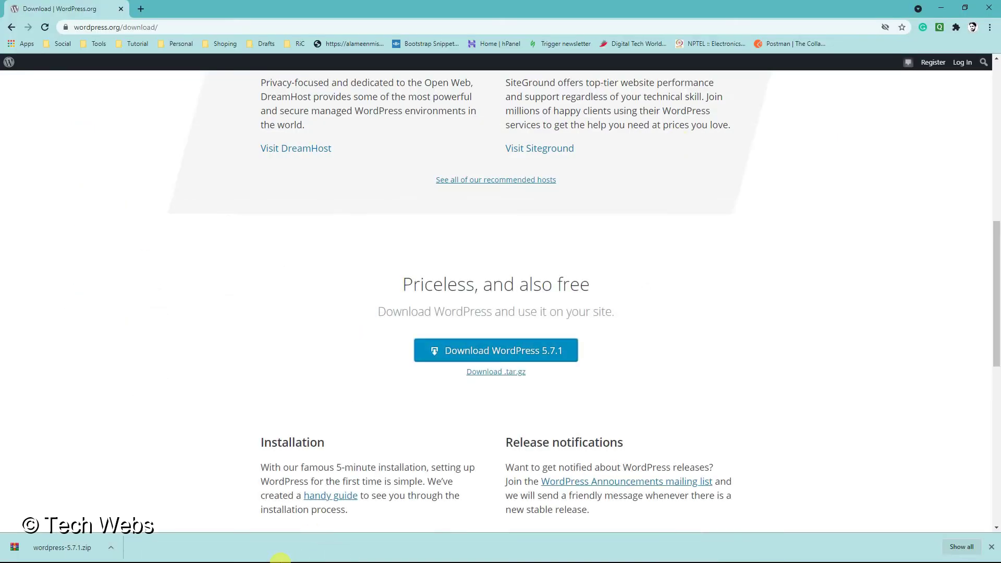
click(939, 7)
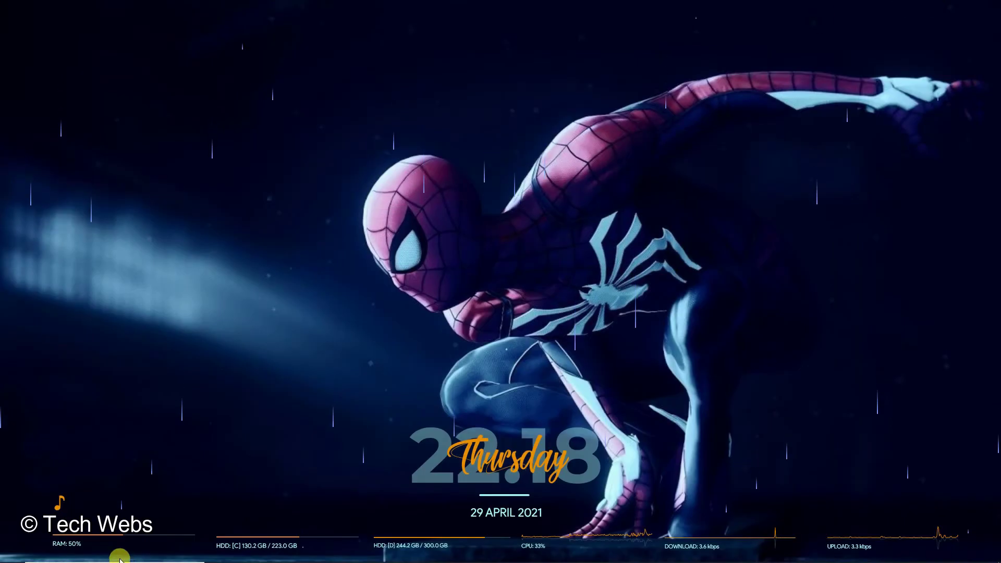
click(292, 552)
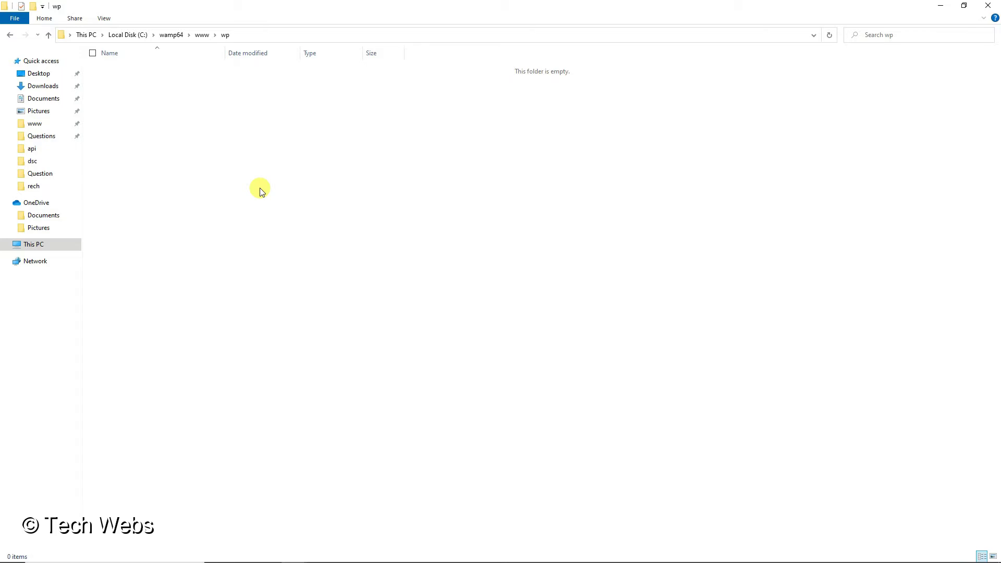
right_click(261, 191)
click(291, 230)
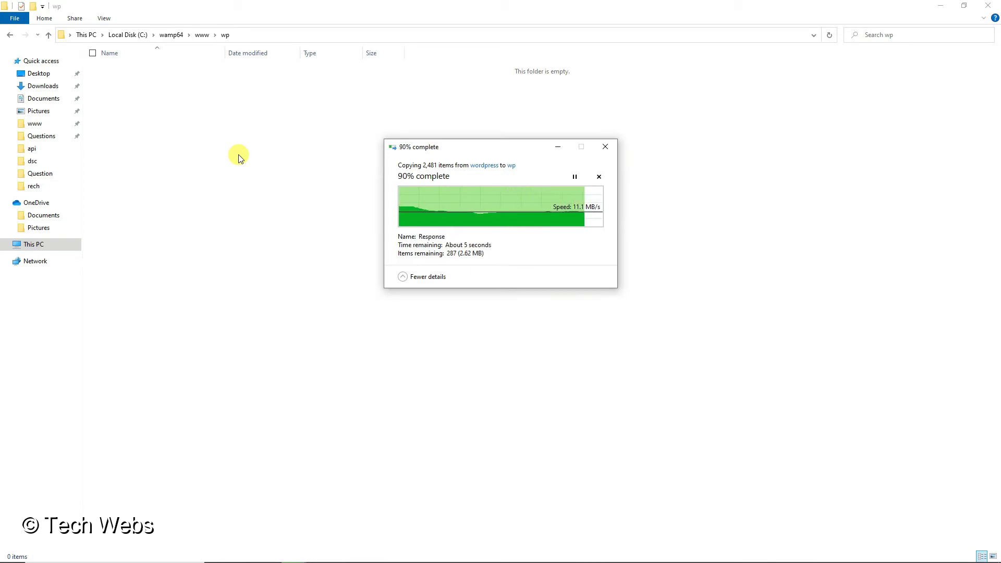
click(269, 552)
- Load localhost/wp in a new Chrome tab to reach the WordPress setup page
click(142, 11)
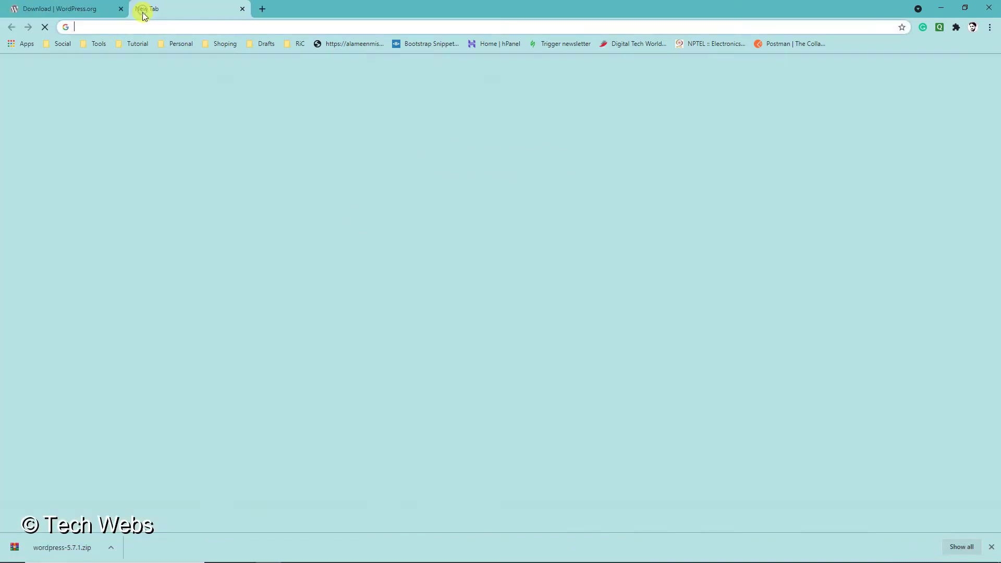
text(lo)
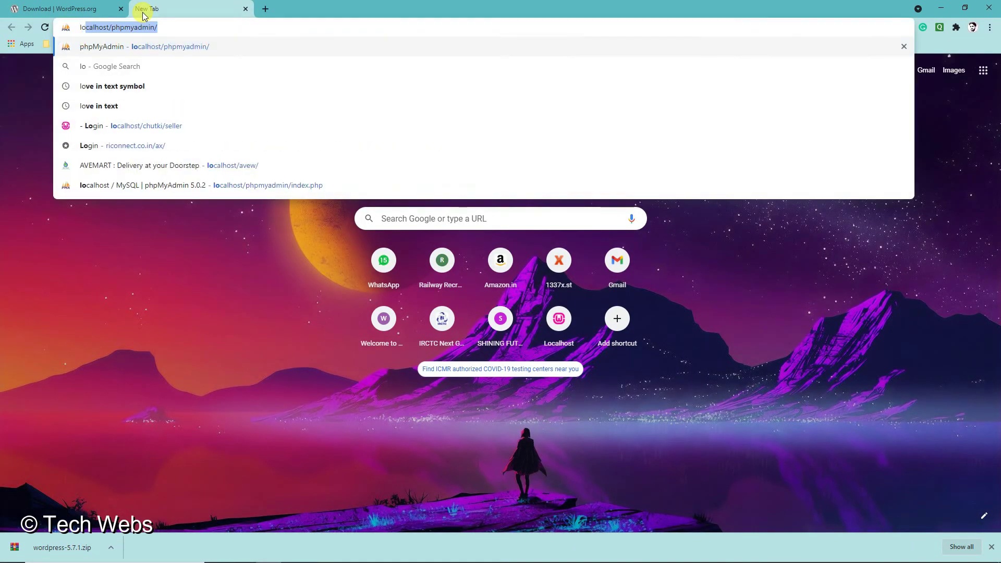
text(calhost/php)
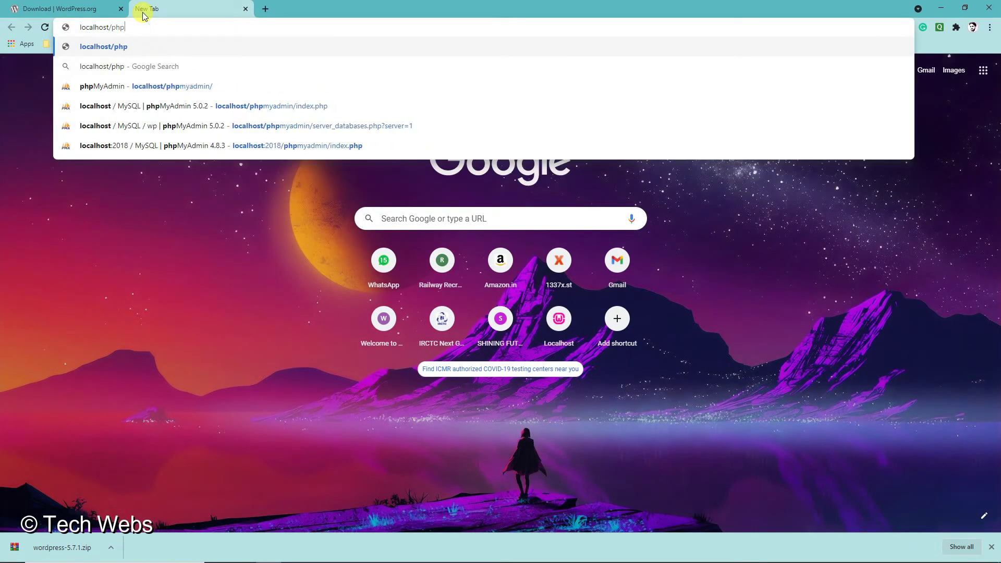
key(BackSpace)
key(BackSpace)
key(BackSpace)
text(wp)
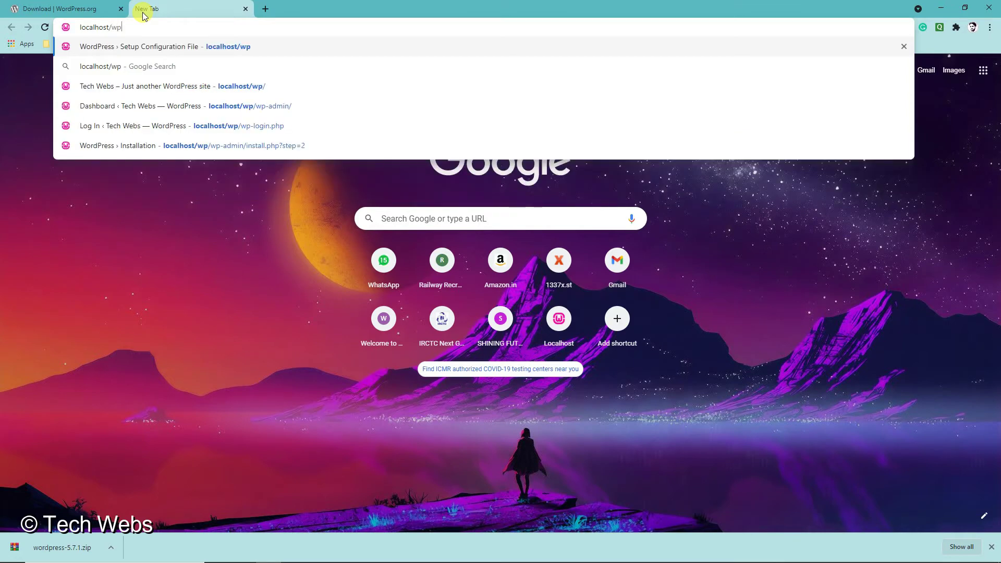
key(Return)
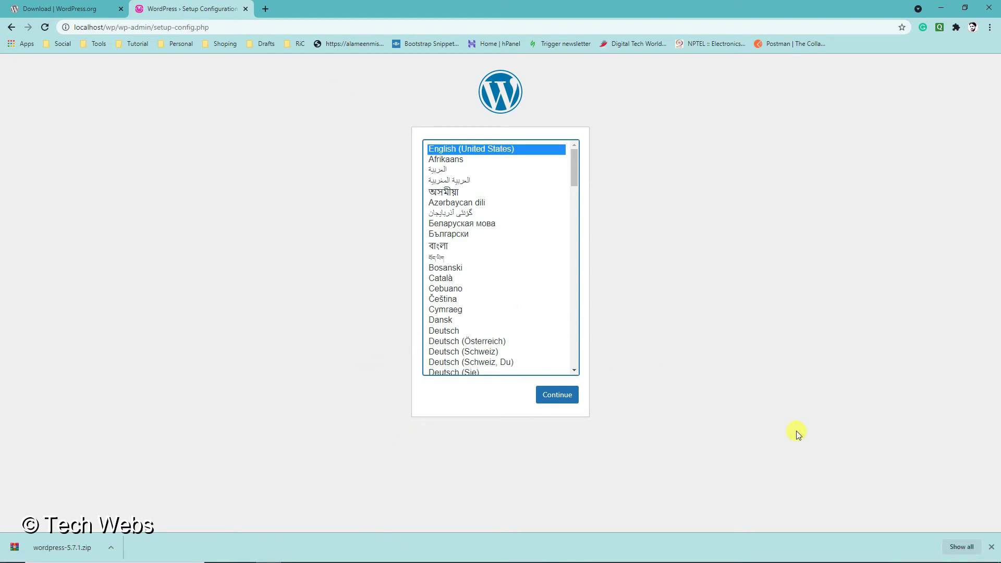
- Open a blank new tab beside the WordPress setup tab
click(265, 8)
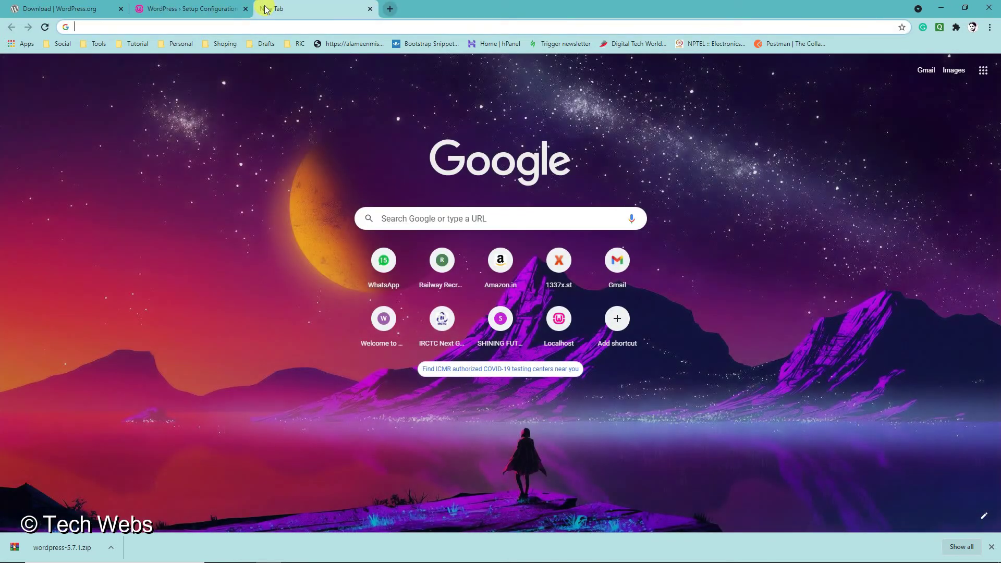
click(219, 4)
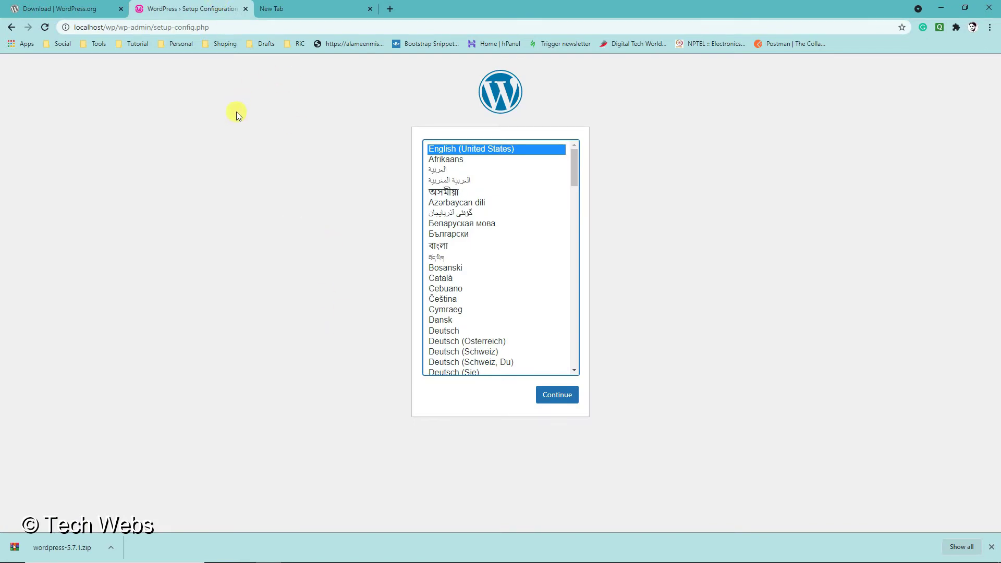
click(292, 9)
click(190, 6)
- Open phpMyAdmin at localhost in the blank tab
click(290, 6)
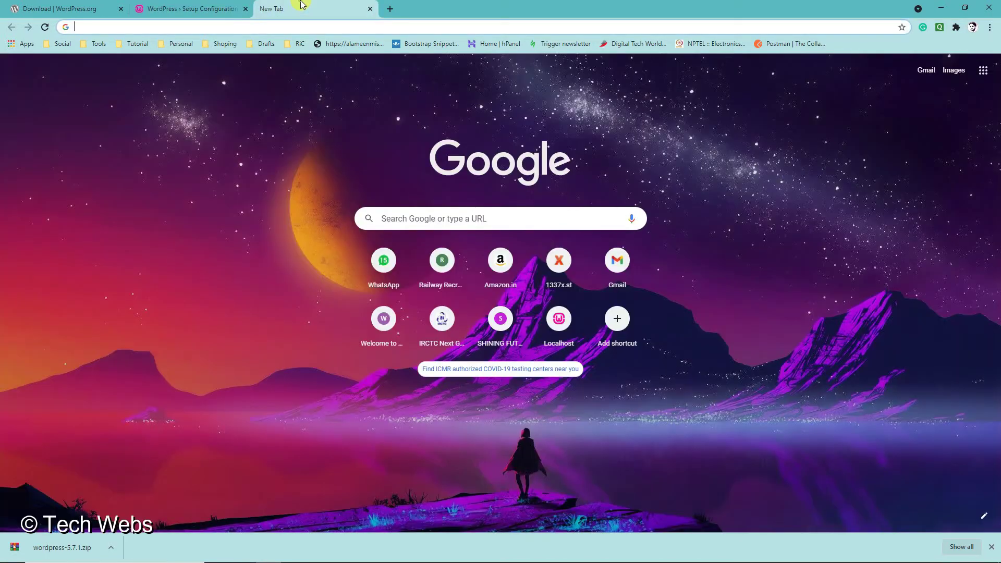
click(233, 25)
text(lo)
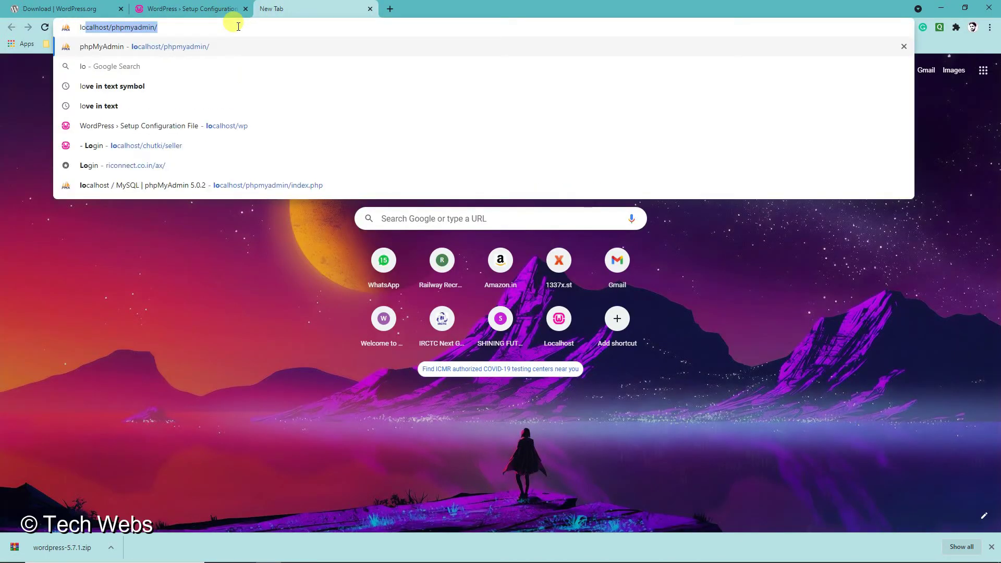
key(Return)
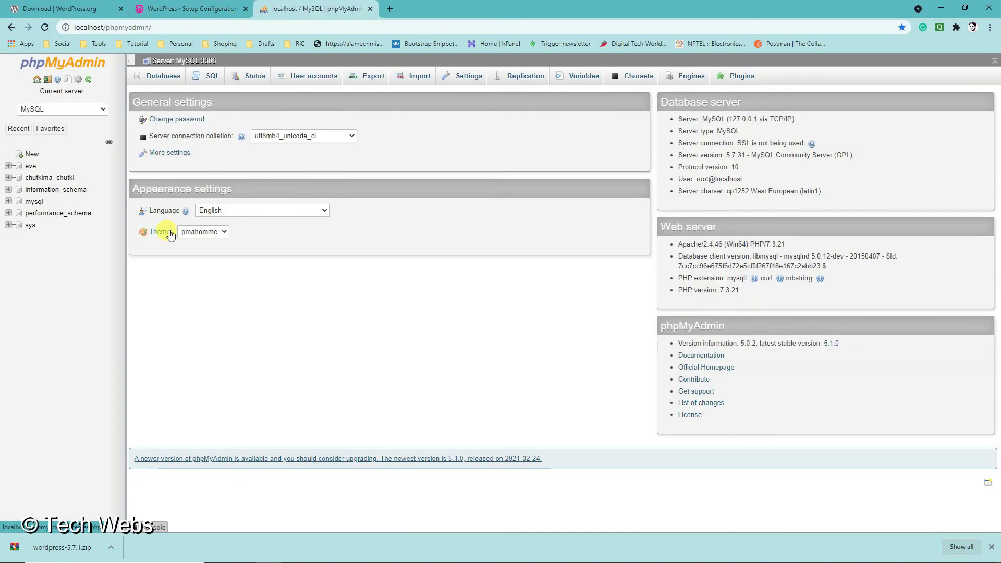
- Create a new database named wp and open it
click(32, 154)
click(180, 150)
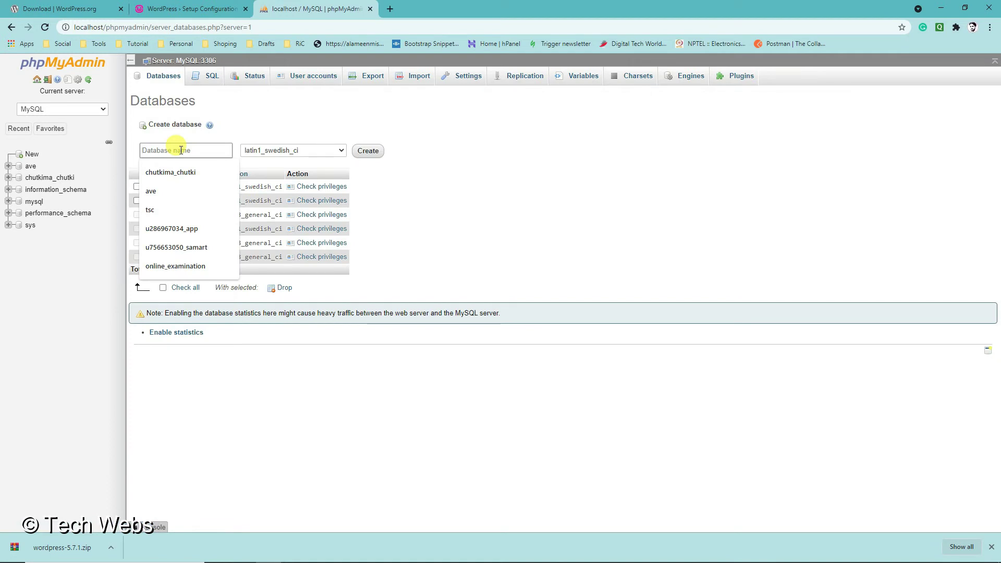
text(wp)
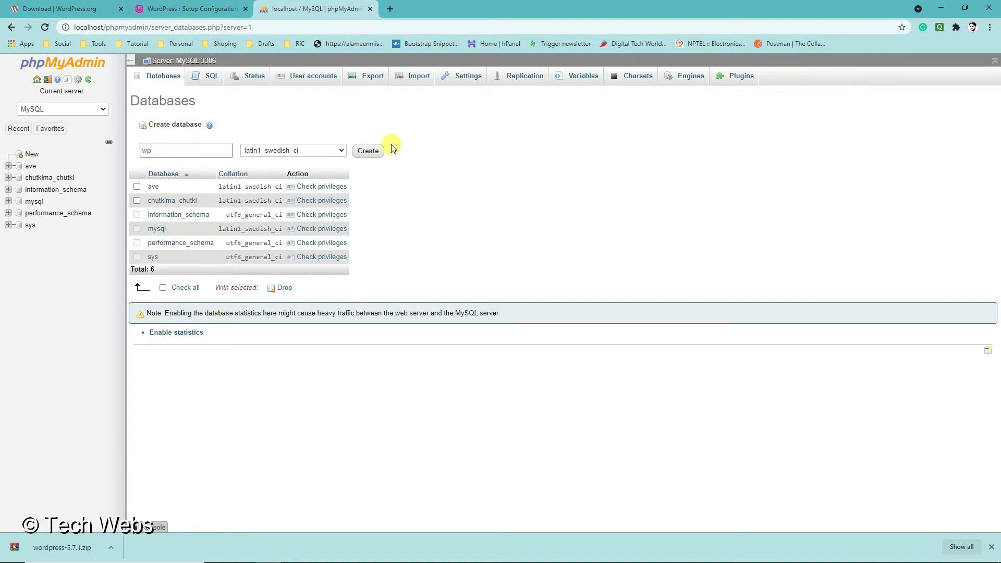
click(381, 151)
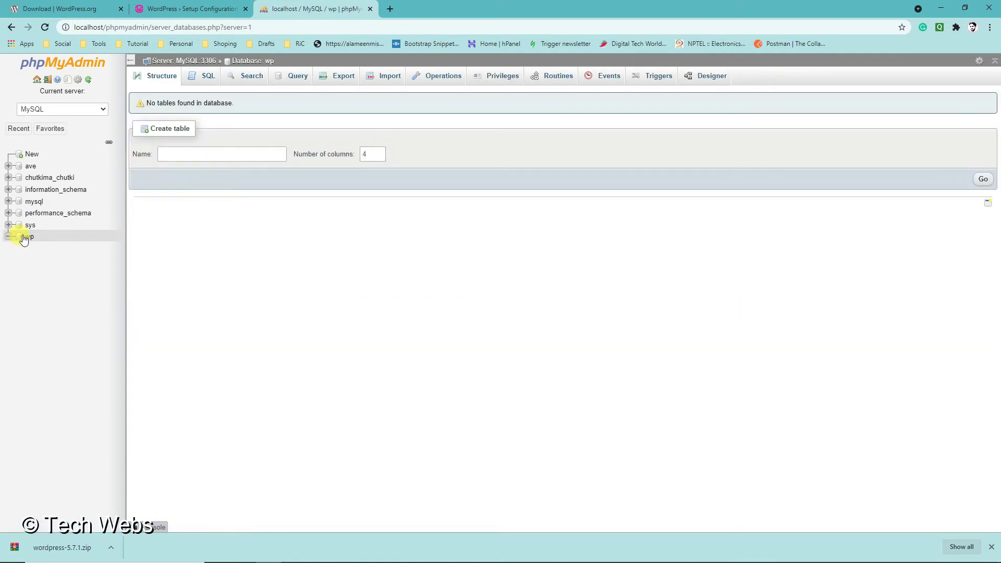
click(22, 236)
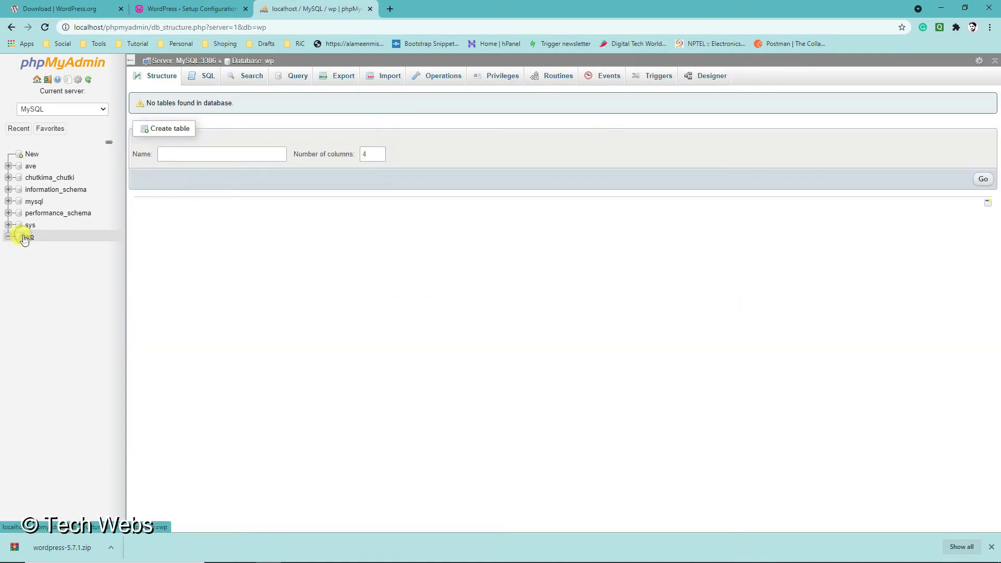
- Continue with English (United States) and review the required database details
click(190, 9)
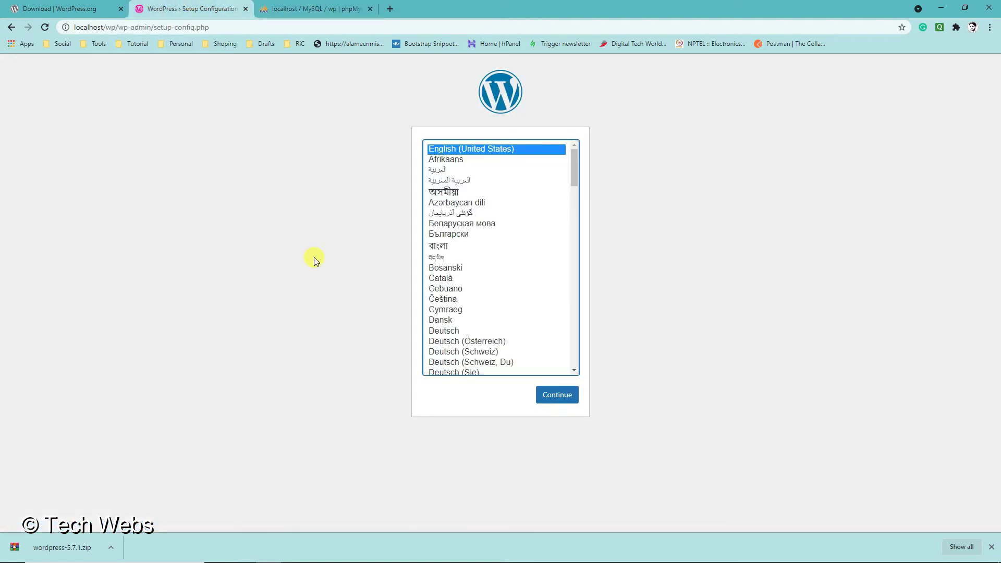
scroll(489, 284, down, 3)
scroll(483, 287, up, 3)
click(556, 396)
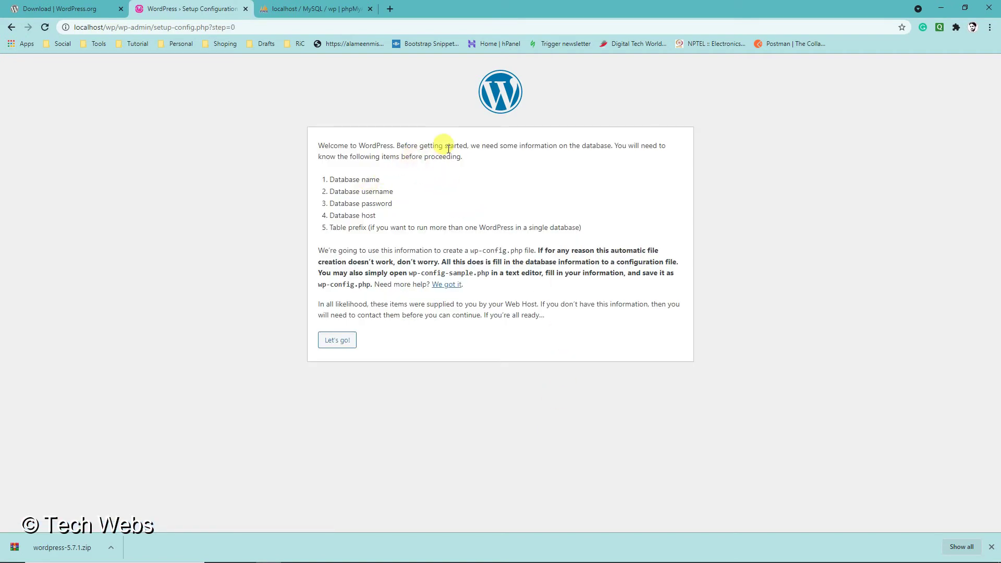
drag(475, 145, 604, 147)
click(348, 171)
drag(334, 180, 375, 204)
click(358, 217)
- Submit database name wp, username root and a blank password, then run the installation
click(337, 340)
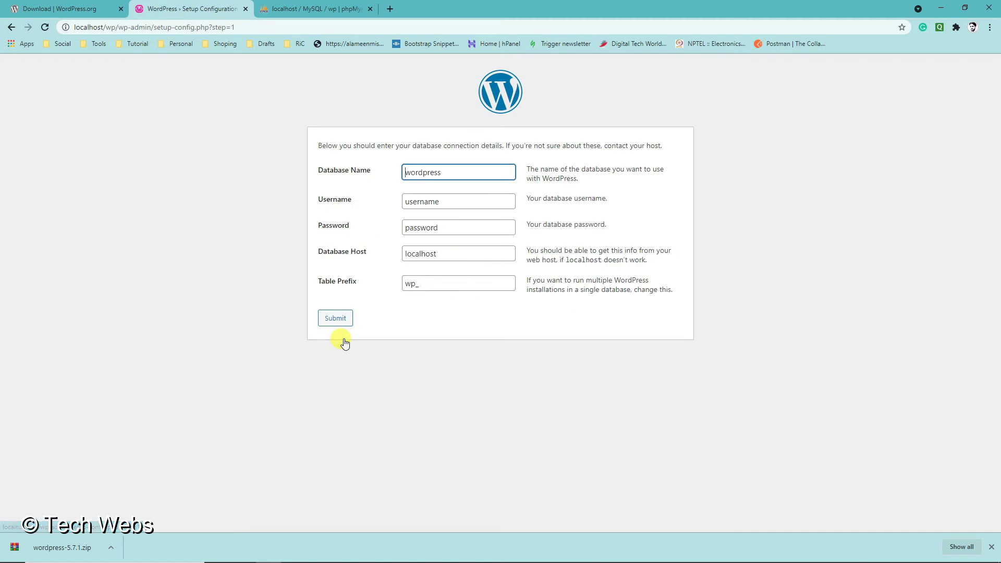
drag(441, 172, 413, 68)
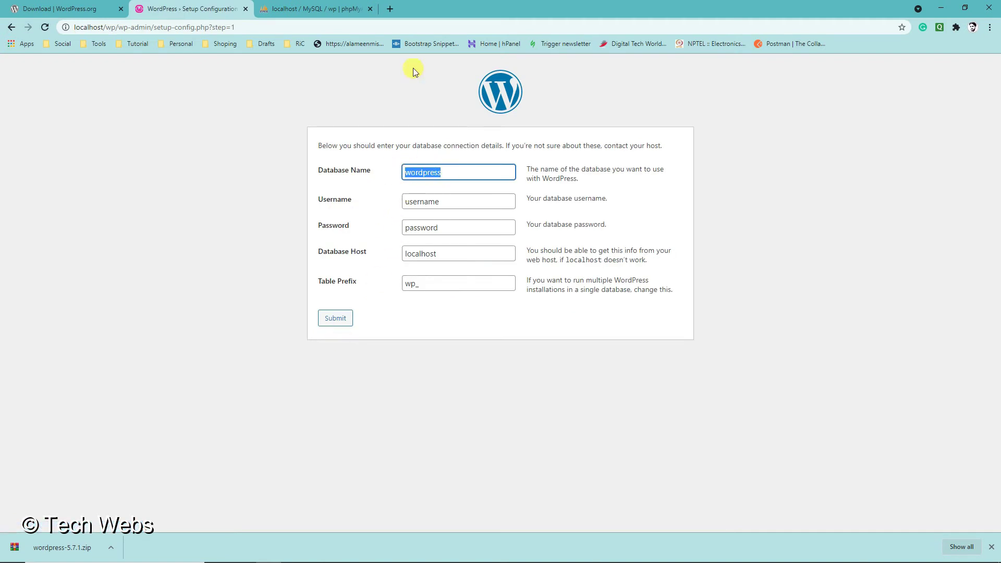
text(wp)
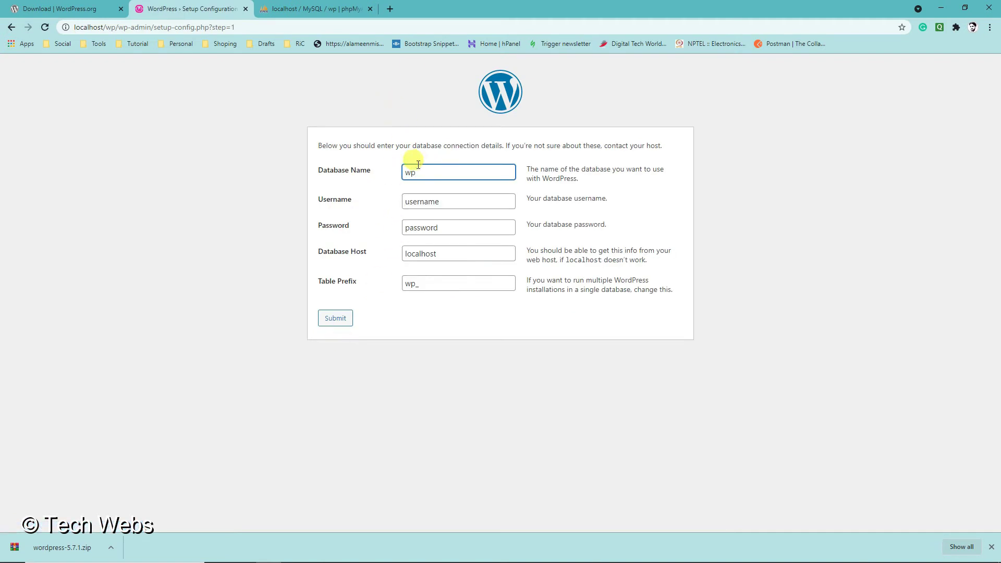
drag(447, 202, 379, 205)
text(root)
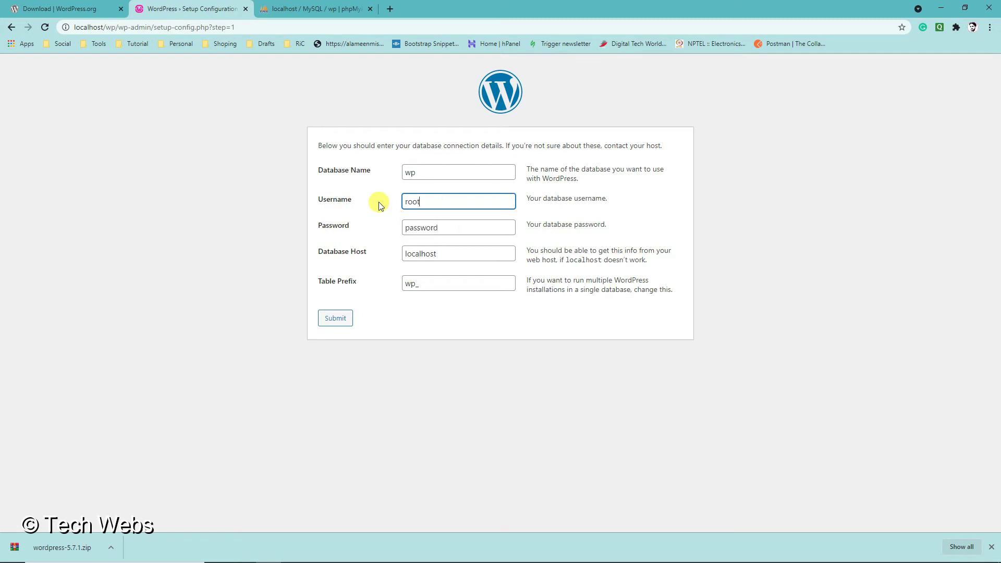
key(Tab)
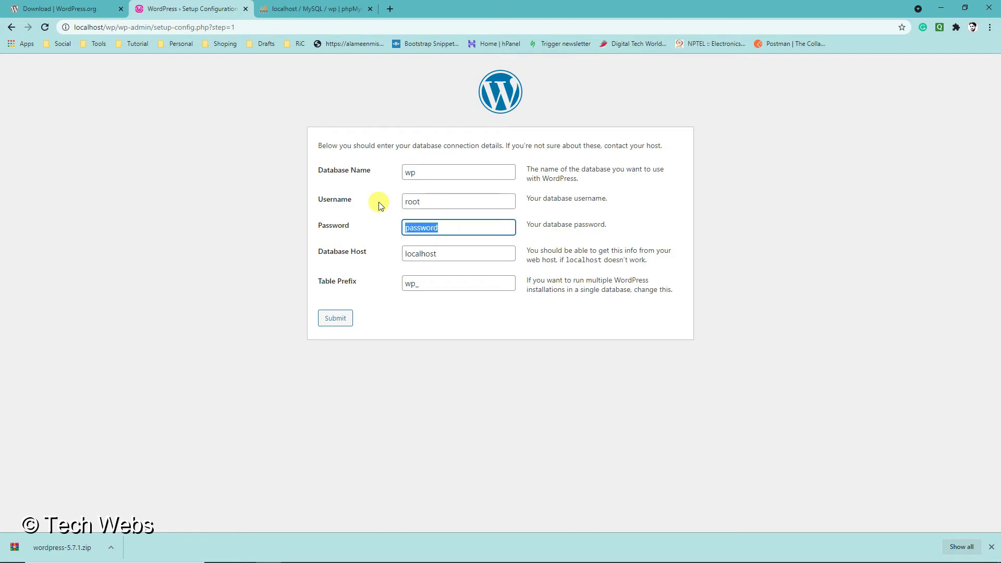
key(BackSpace)
click(338, 317)
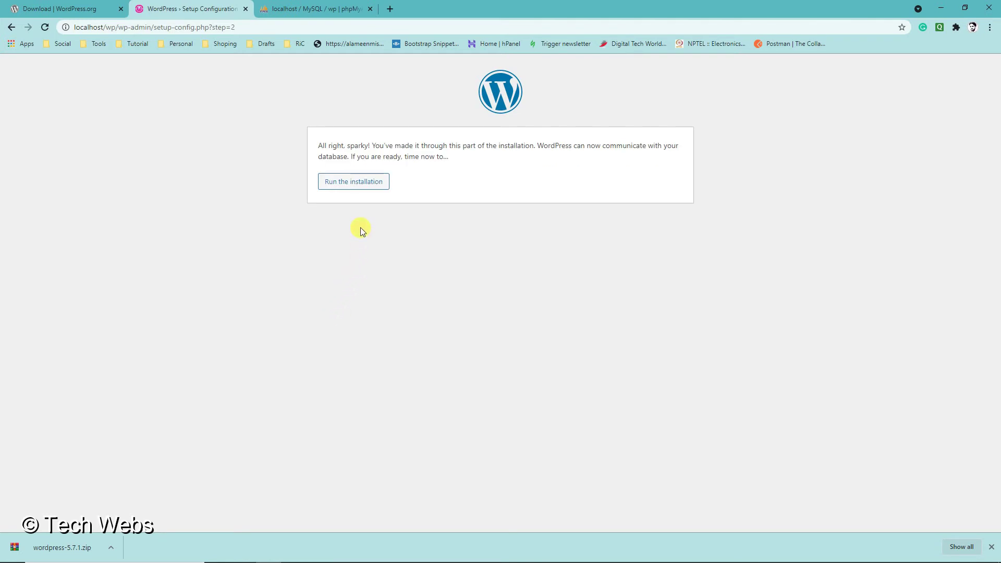
click(992, 547)
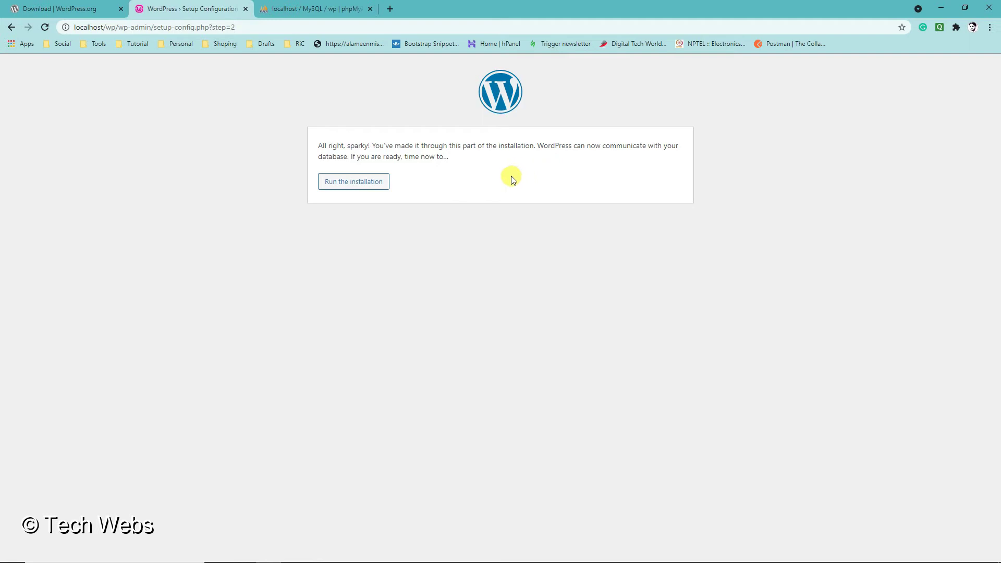
click(357, 186)
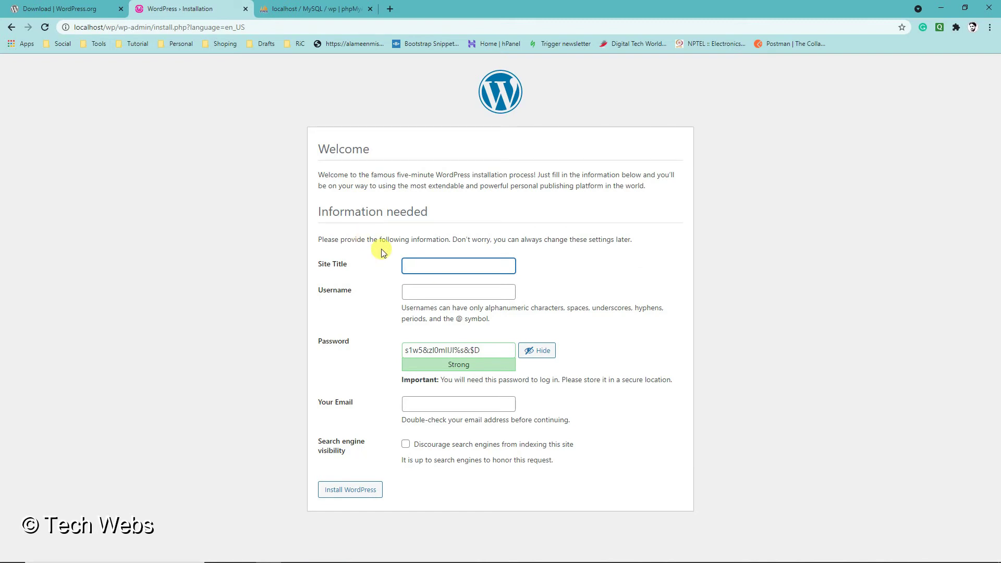
- Enter the site title 'Tech Webs' and fill in the admin username
text(T)
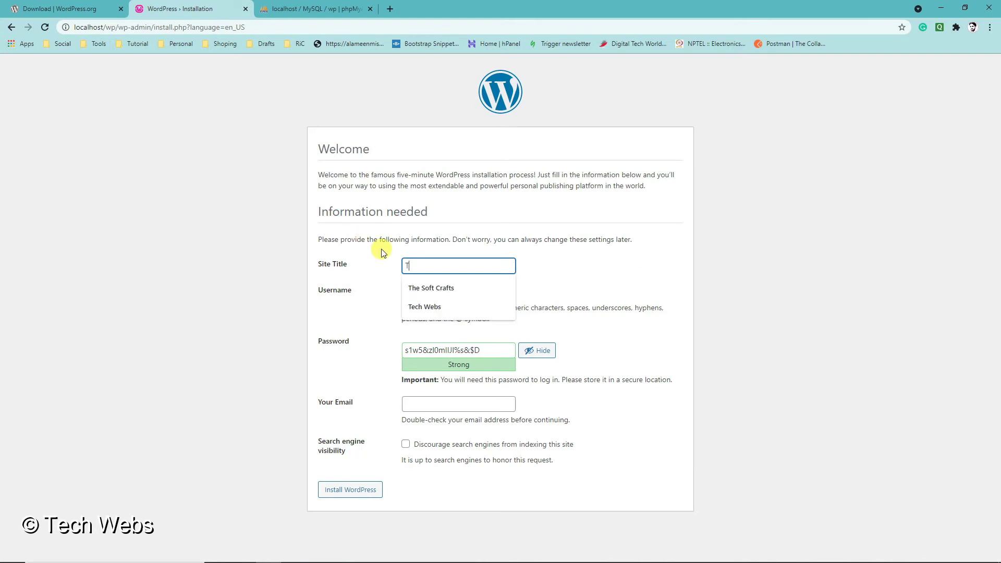
text(ech)
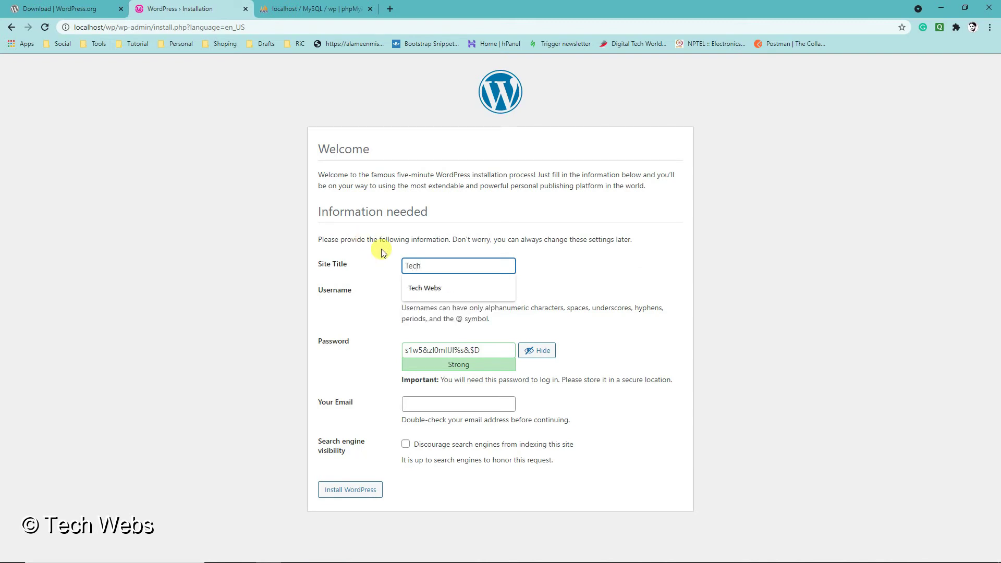
click(454, 288)
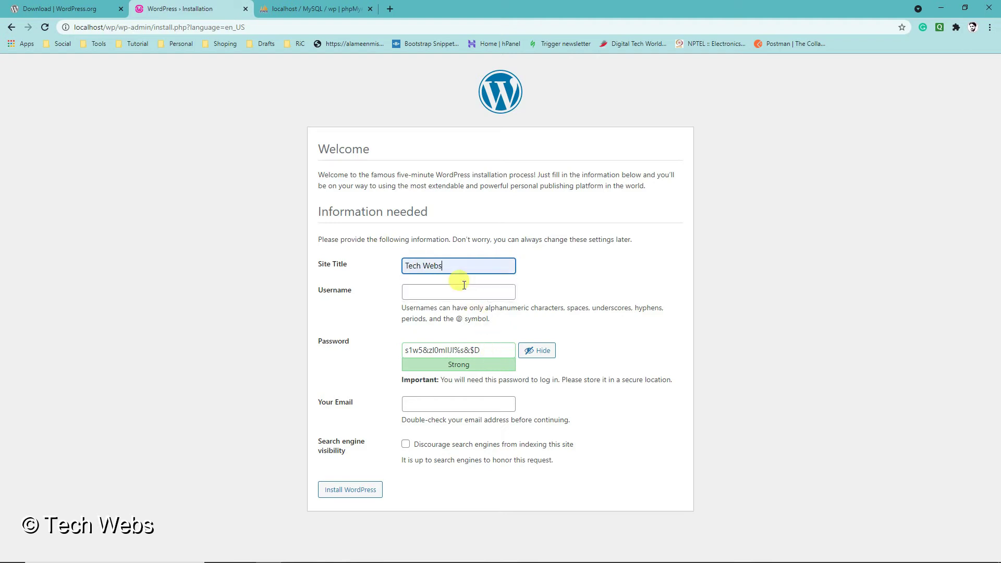
click(410, 294)
text(T)
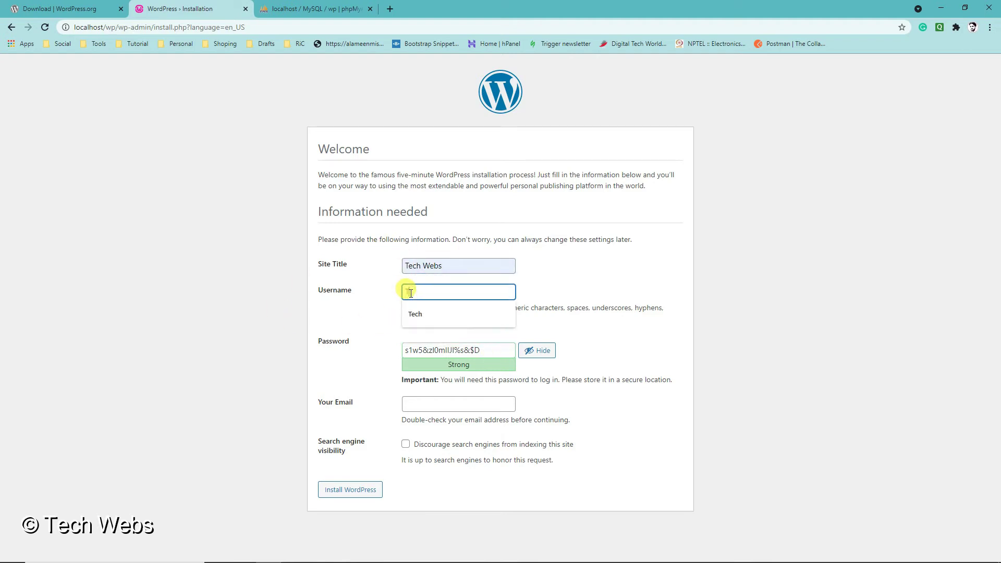
click(436, 313)
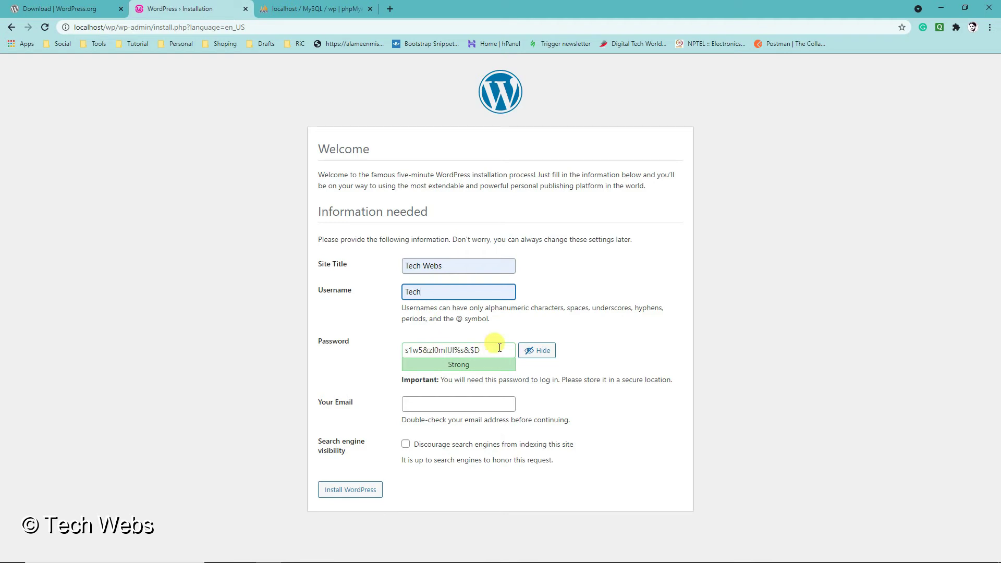
- Set and confirm a weak admin password, add the admin email, keep indexing allowed, and install
drag(498, 348, 338, 349)
text(12345)
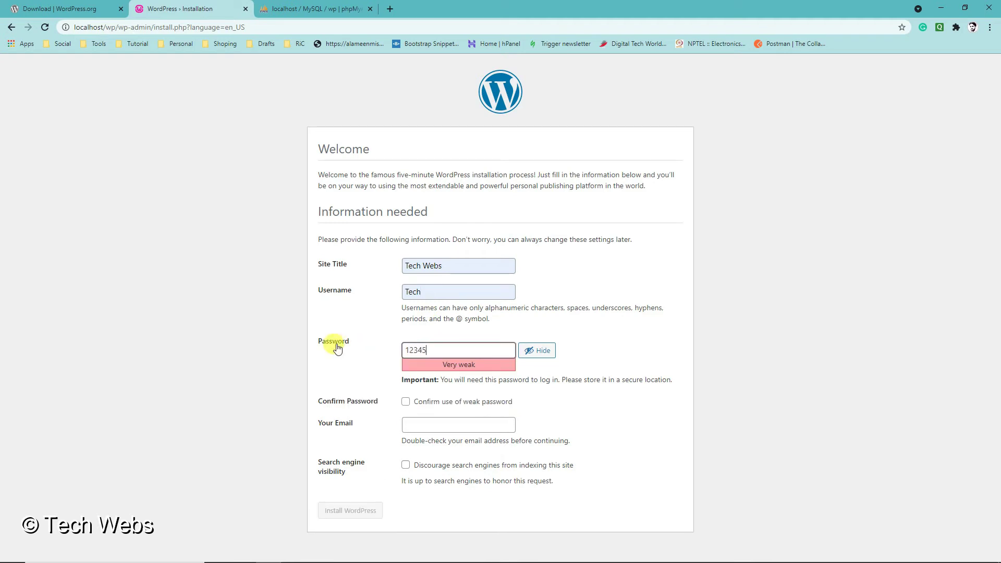
click(431, 406)
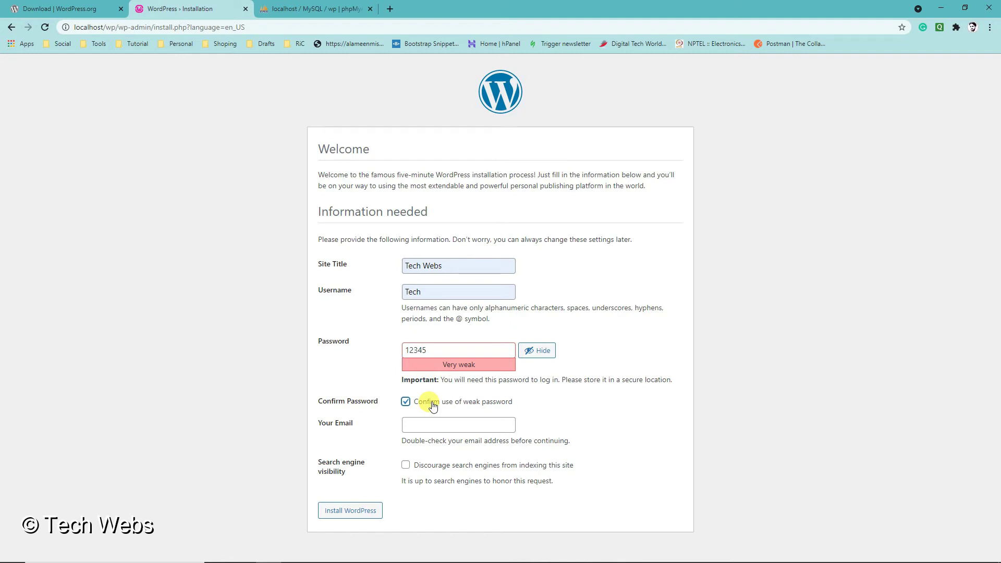
click(432, 423)
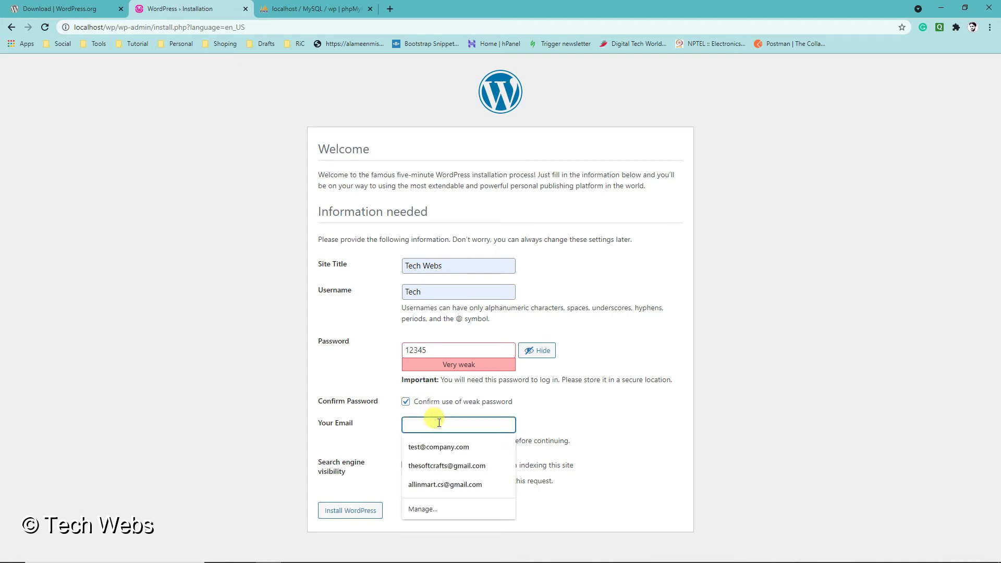
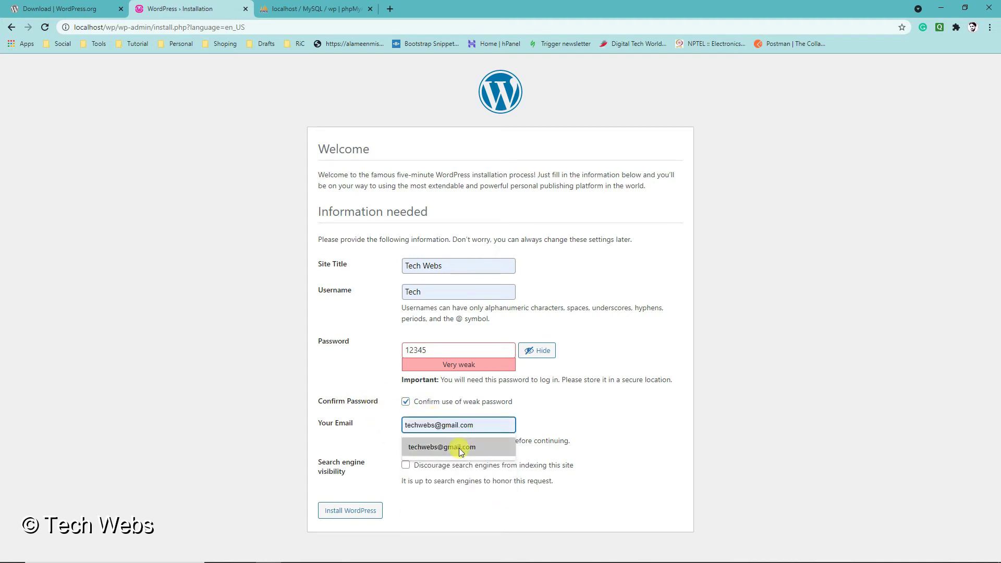
click(451, 447)
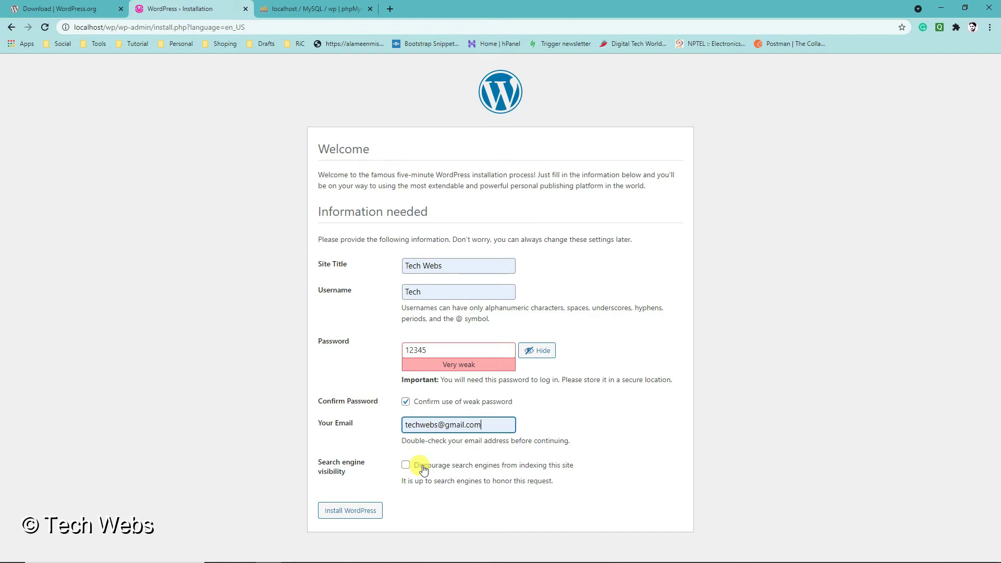
click(422, 467)
click(424, 470)
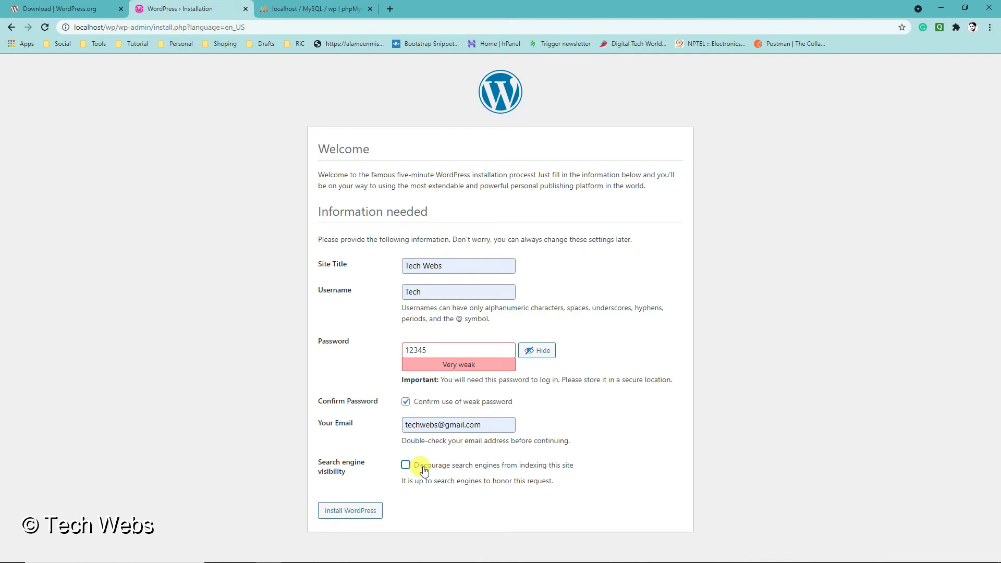
click(369, 513)
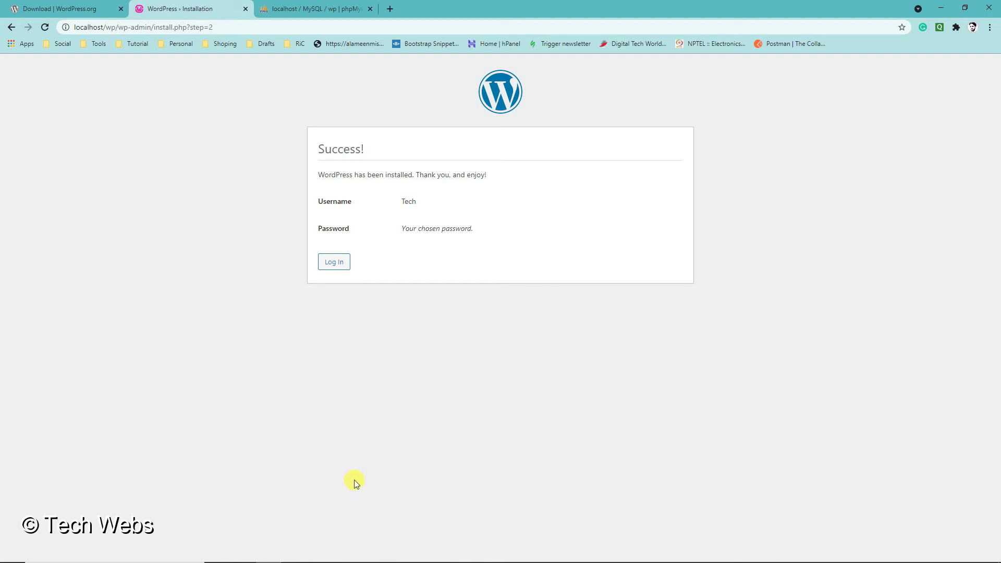
- Log in with the admin username and password to reach the Tech Webs dashboard
click(339, 263)
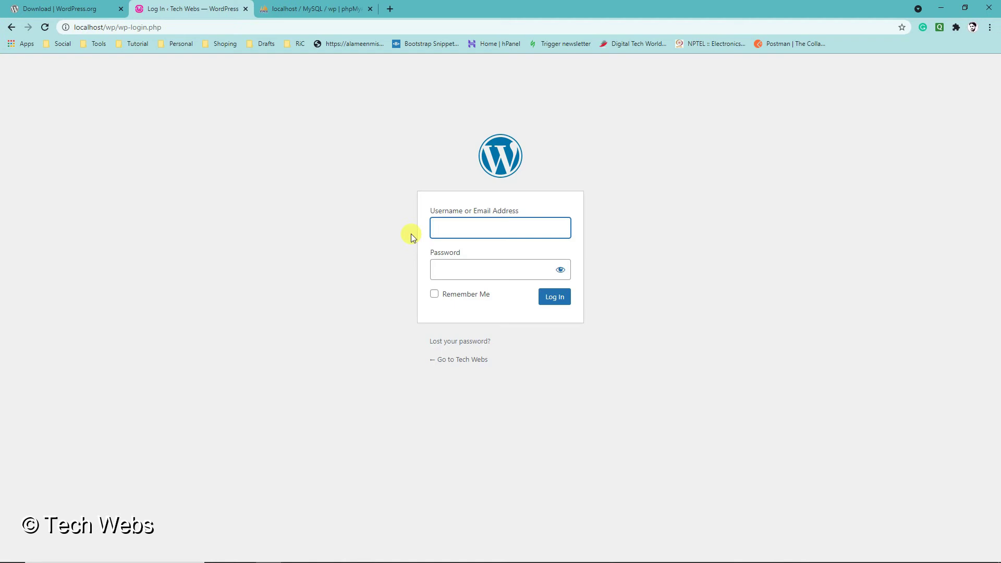
text(Tech)
key(Tab)
text(•••••)
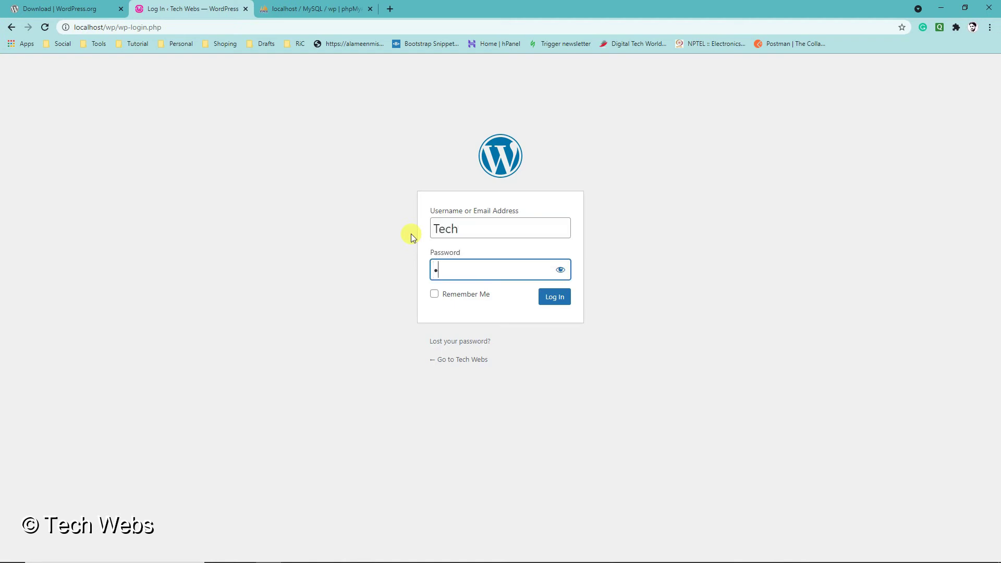
click(554, 297)
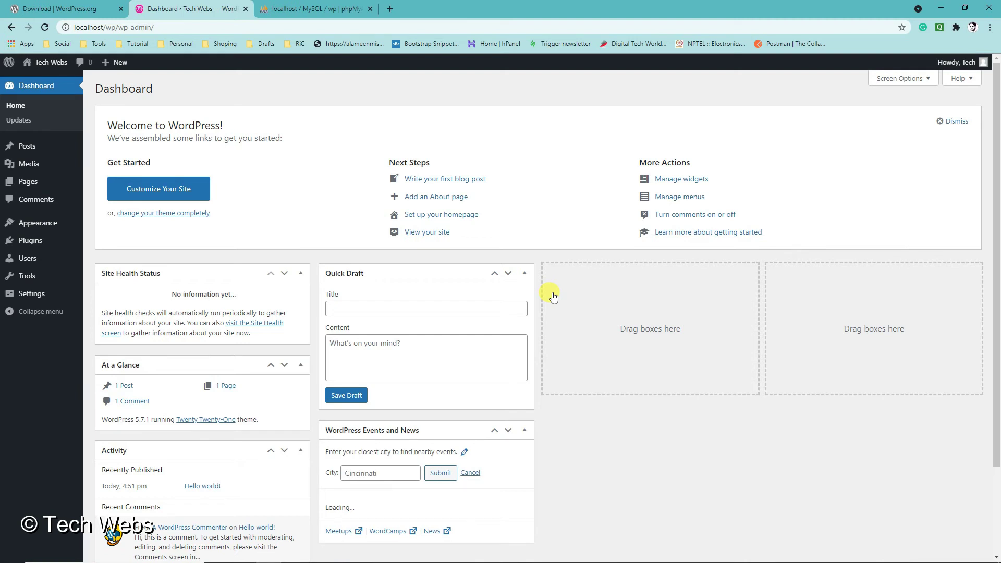
- Browse the Themes, Plugins and Users admin pages, returning to Themes
mouse_move(68, 266)
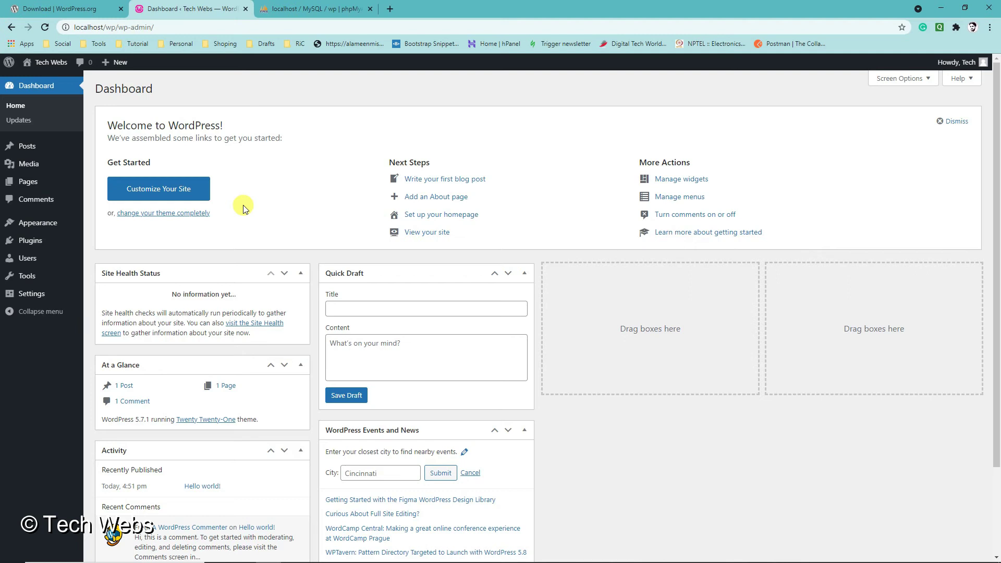
click(28, 222)
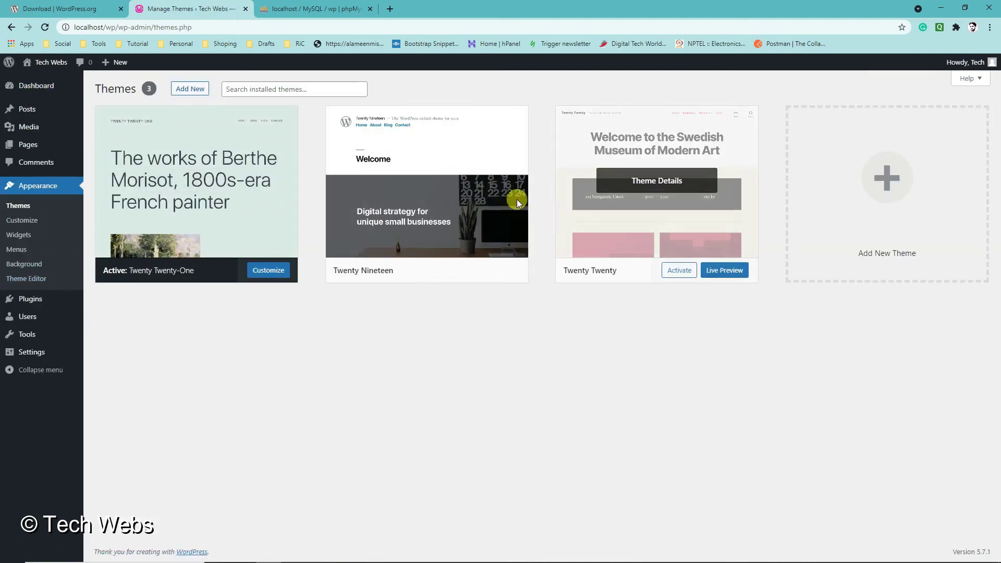
click(33, 299)
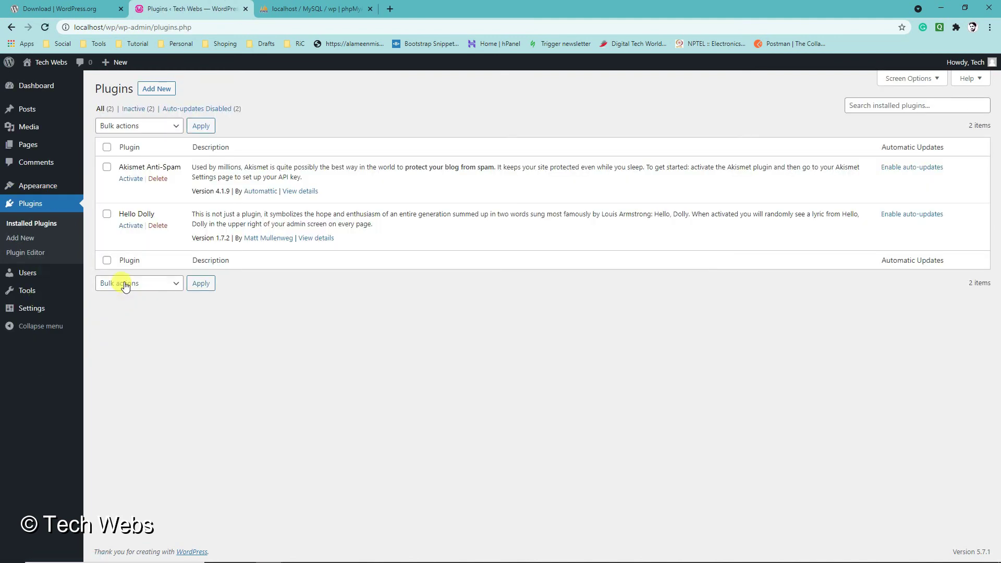
click(31, 274)
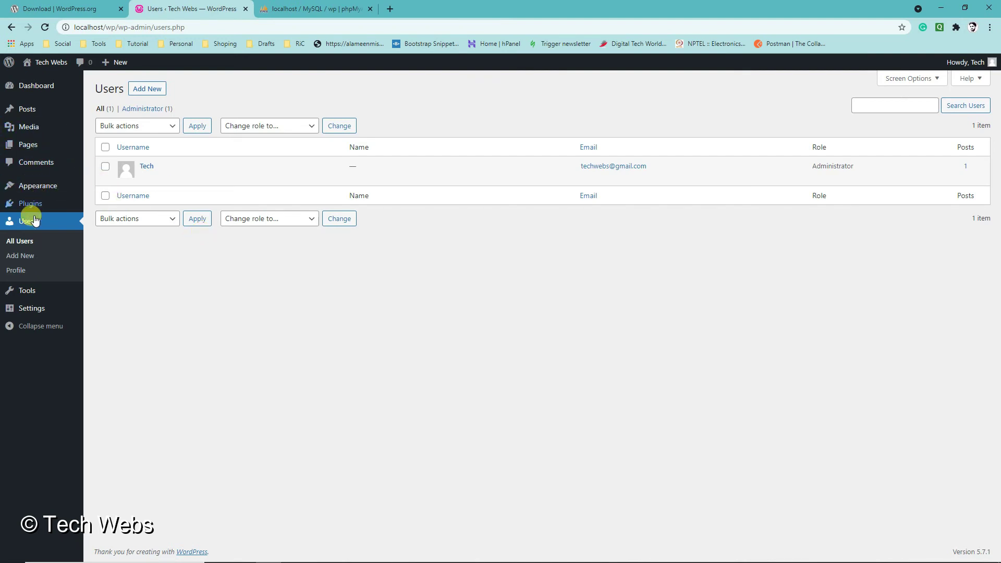
mouse_move(39, 186)
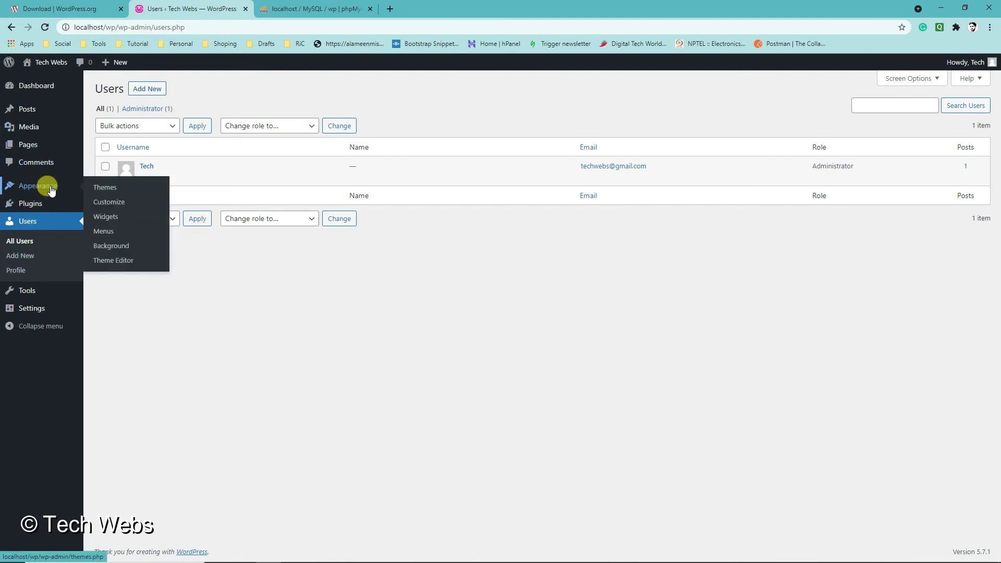
click(103, 188)
- Return to Installed Plugins showing Akismet Anti-Spam and Hello Dolly, then visit the site
mouse_move(33, 299)
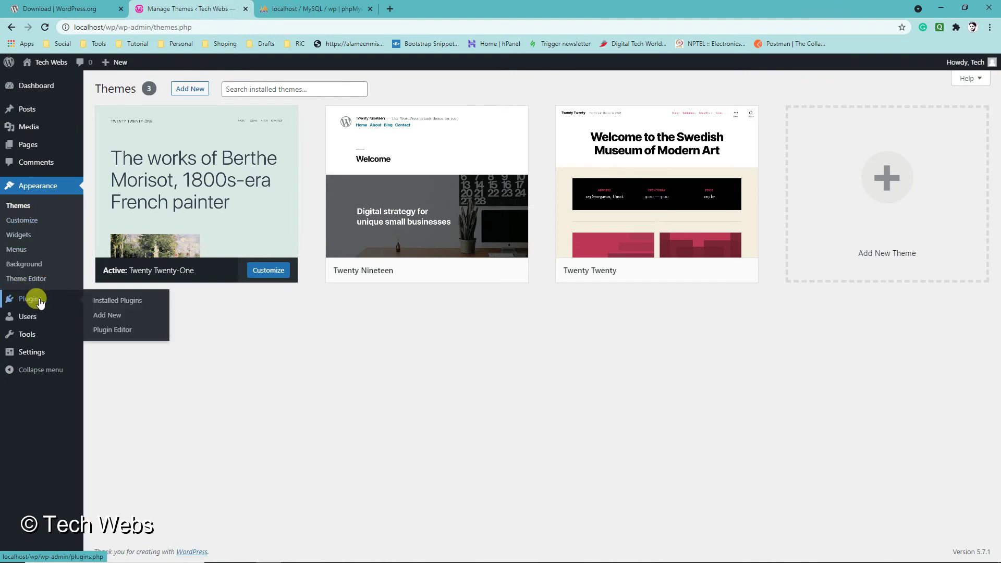
click(97, 301)
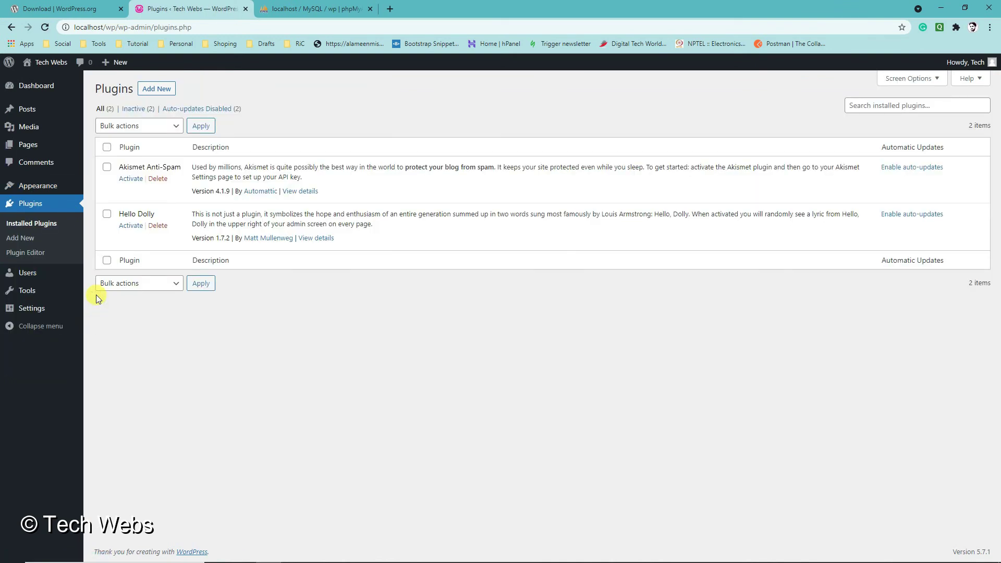
mouse_move(32, 64)
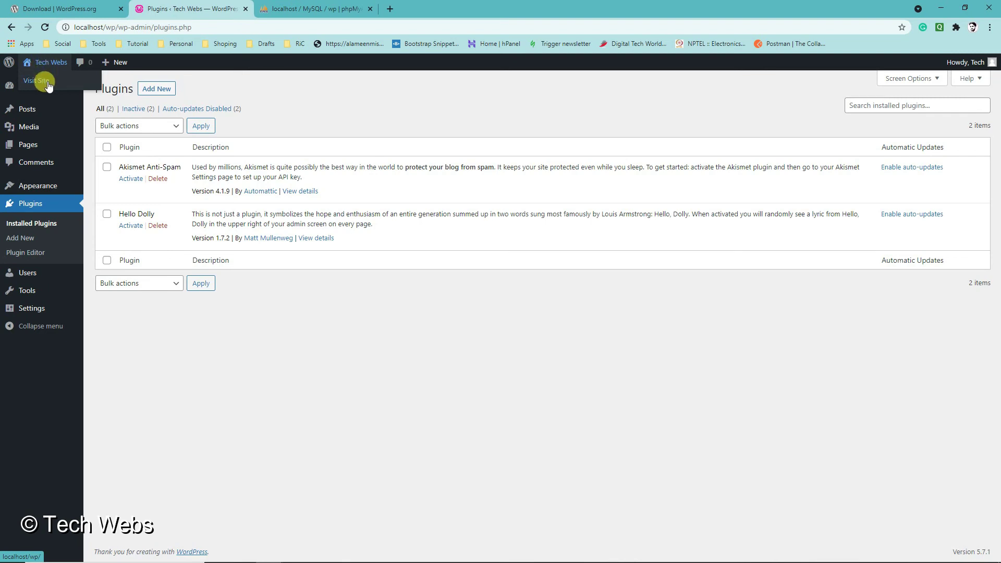
click(49, 85)
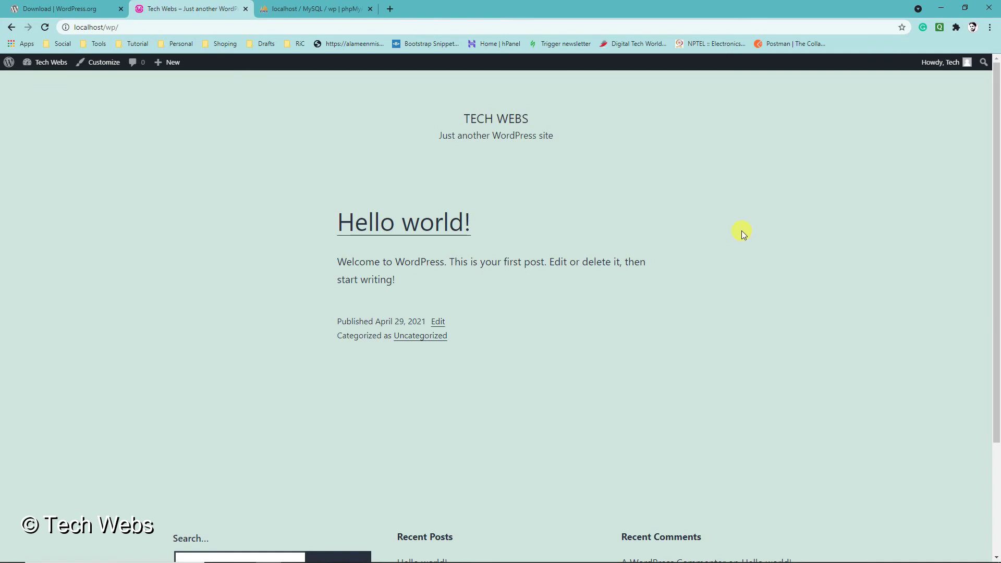
- Scroll the Tech Webs homepage and open the Hello world! post from Recent Posts
scroll(742, 230, down, 3)
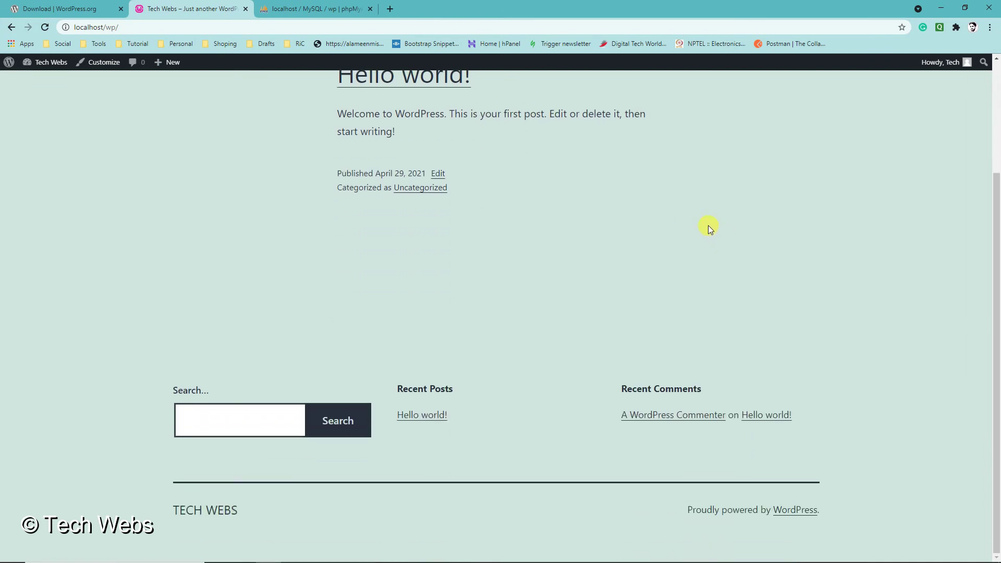
scroll(390, 268, up, 3)
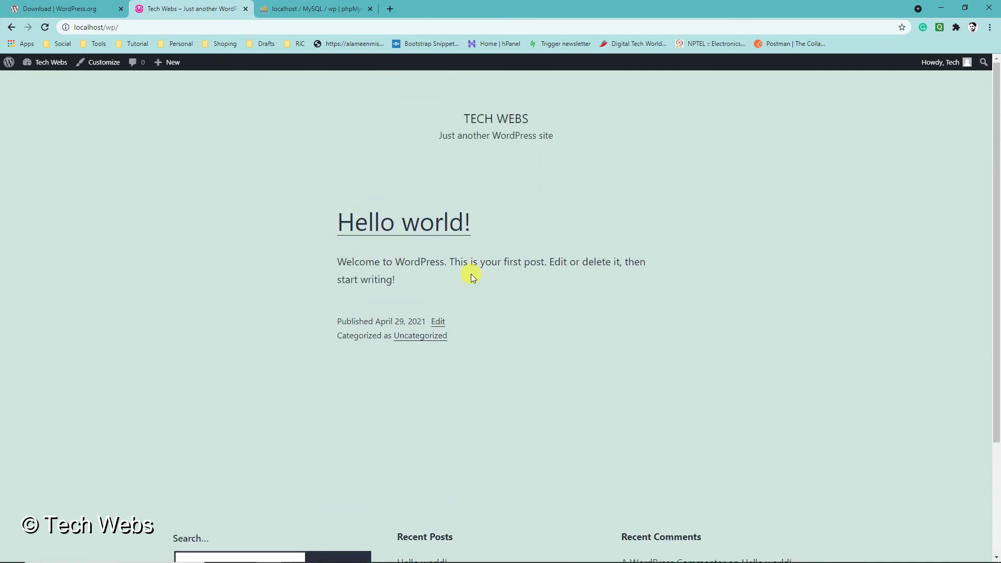
scroll(393, 262, down, 2)
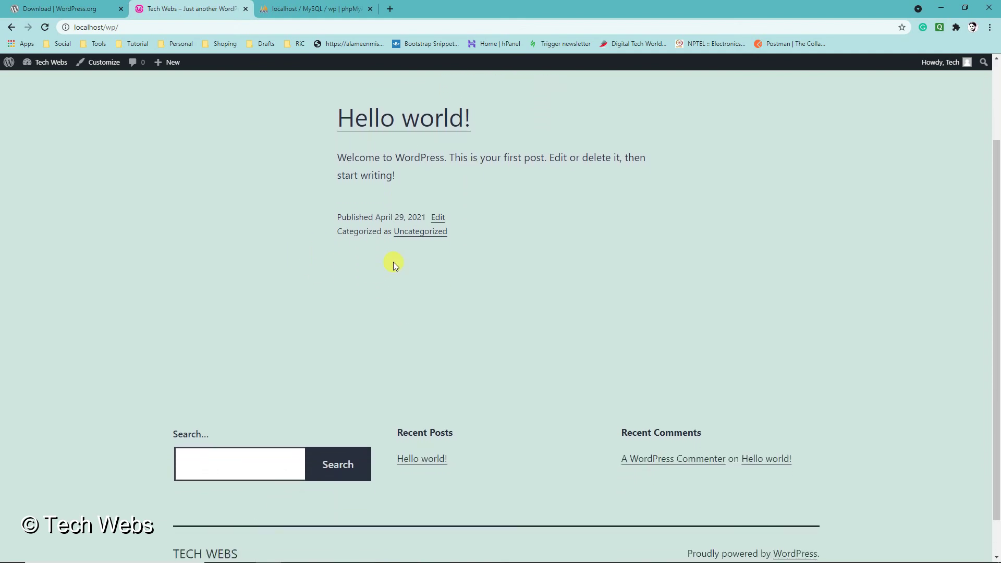
scroll(671, 340, up, 1)
scroll(380, 316, up, 1)
scroll(383, 339, down, 2)
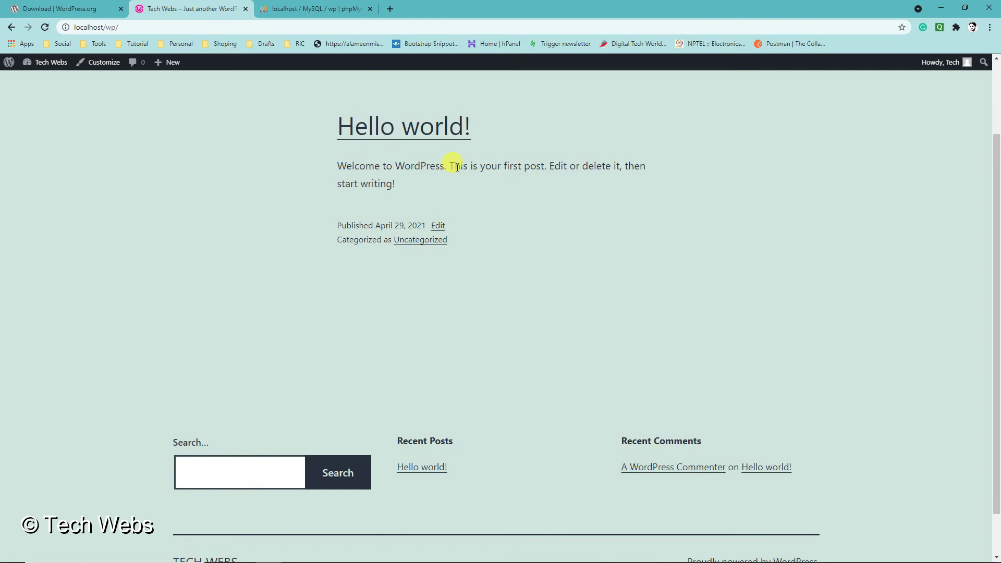
scroll(459, 334, down, 1)
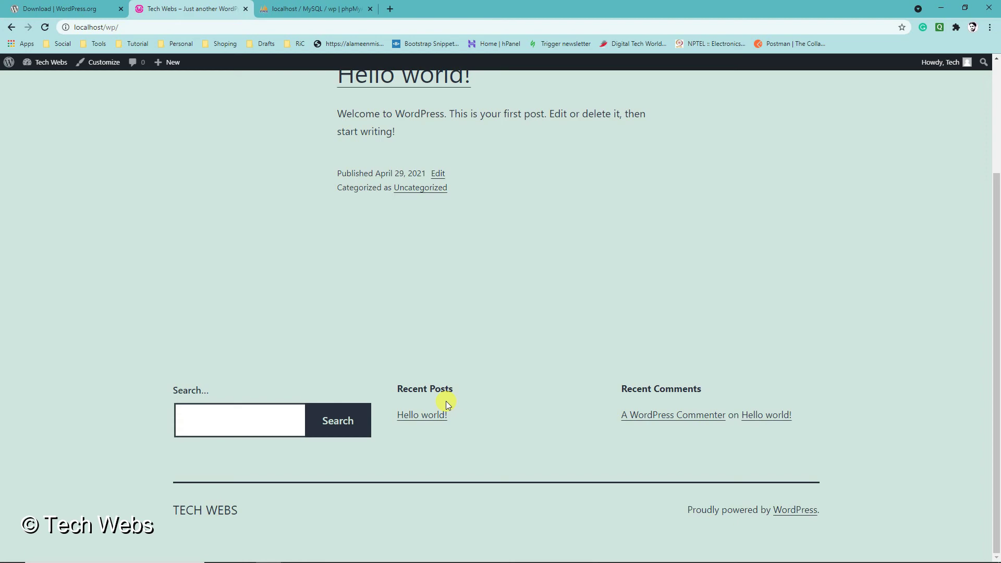
click(415, 415)
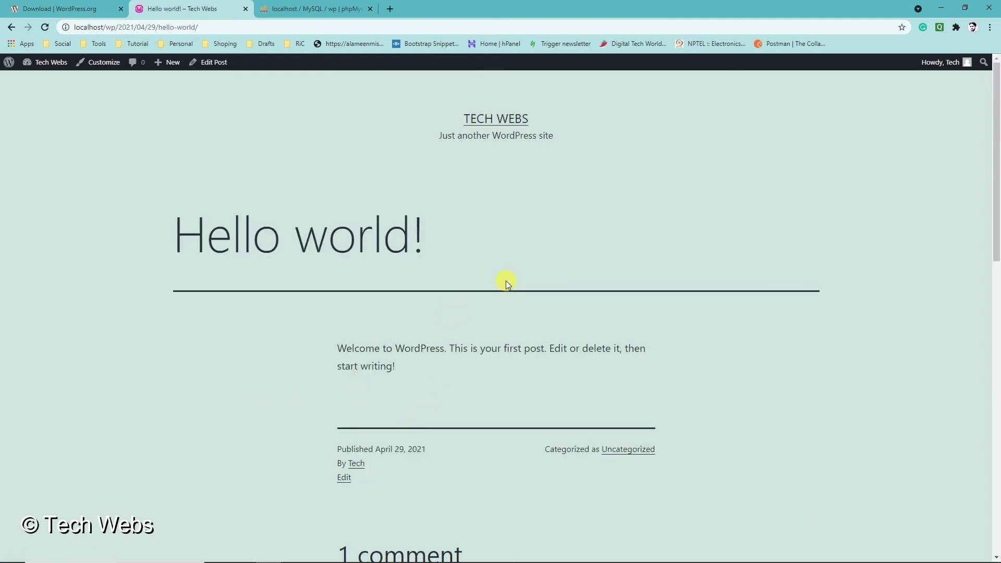
scroll(504, 282, down, 4)
scroll(509, 292, up, 4)
drag(345, 349, 621, 404)
scroll(506, 332, down, 3)
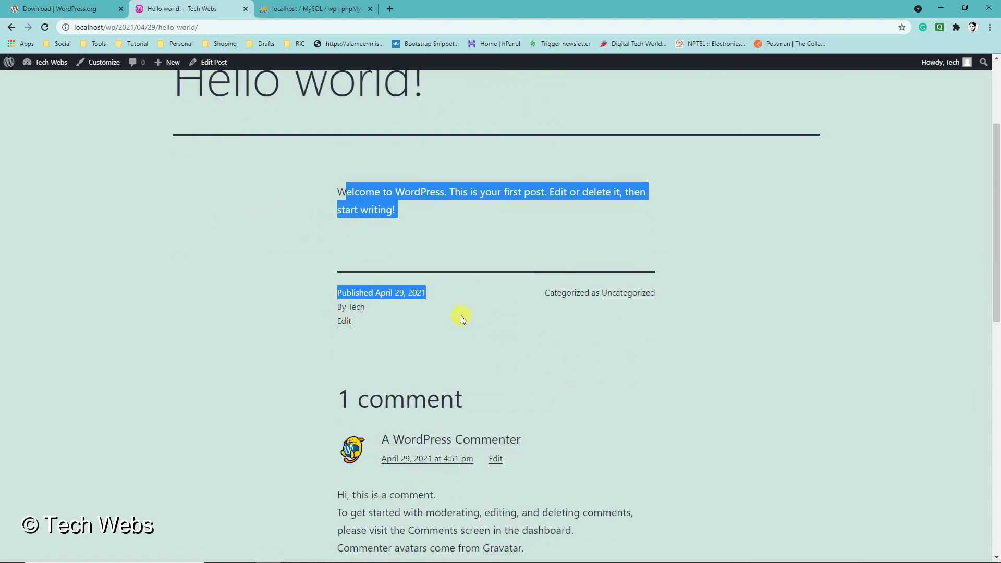
scroll(463, 316, up, 2)
scroll(463, 300, up, 1)
click(462, 281)
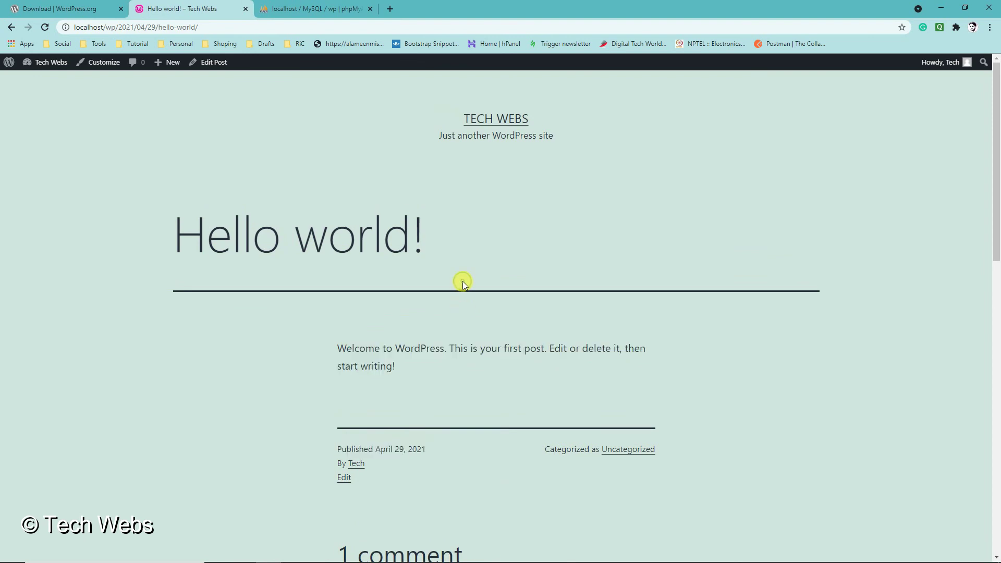